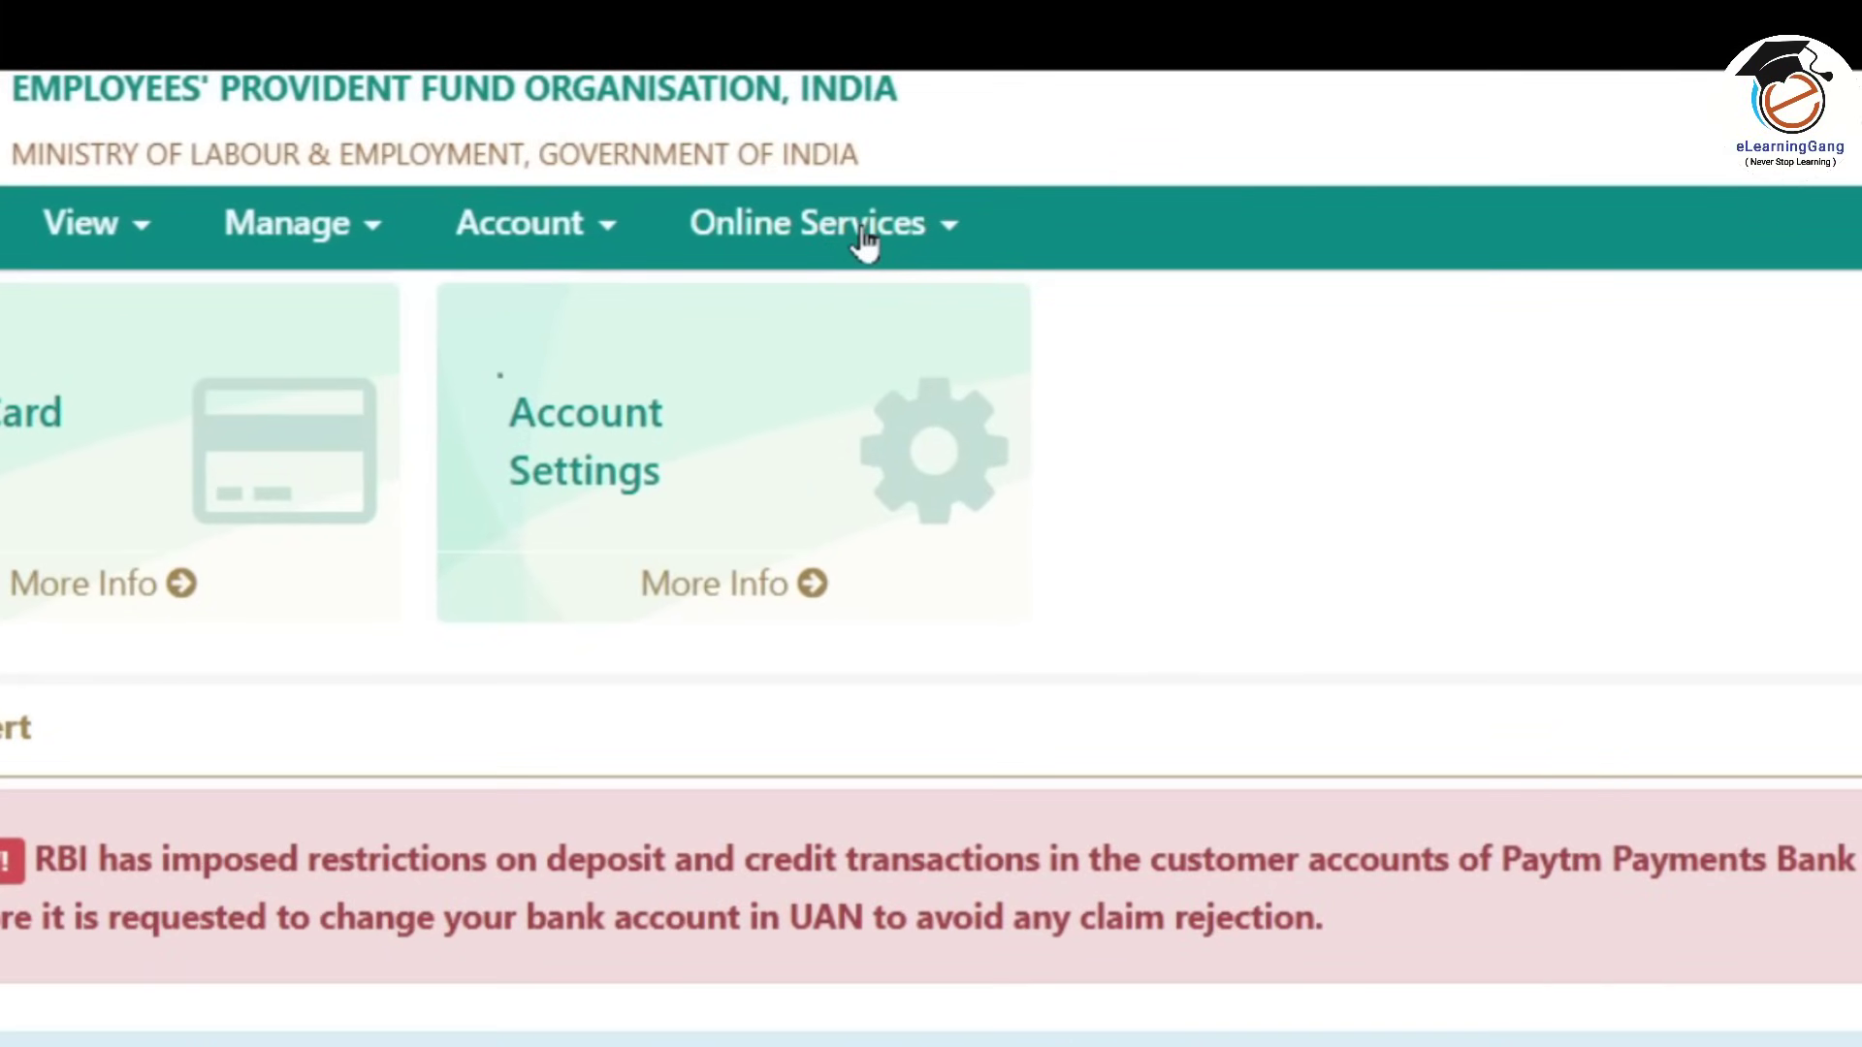
Open the CLAIM (FORM-31,19,10C&10D) form, verify the bank account number, and accept the undertaking.
{"action": "left_click", "coordinate": [863, 243]}
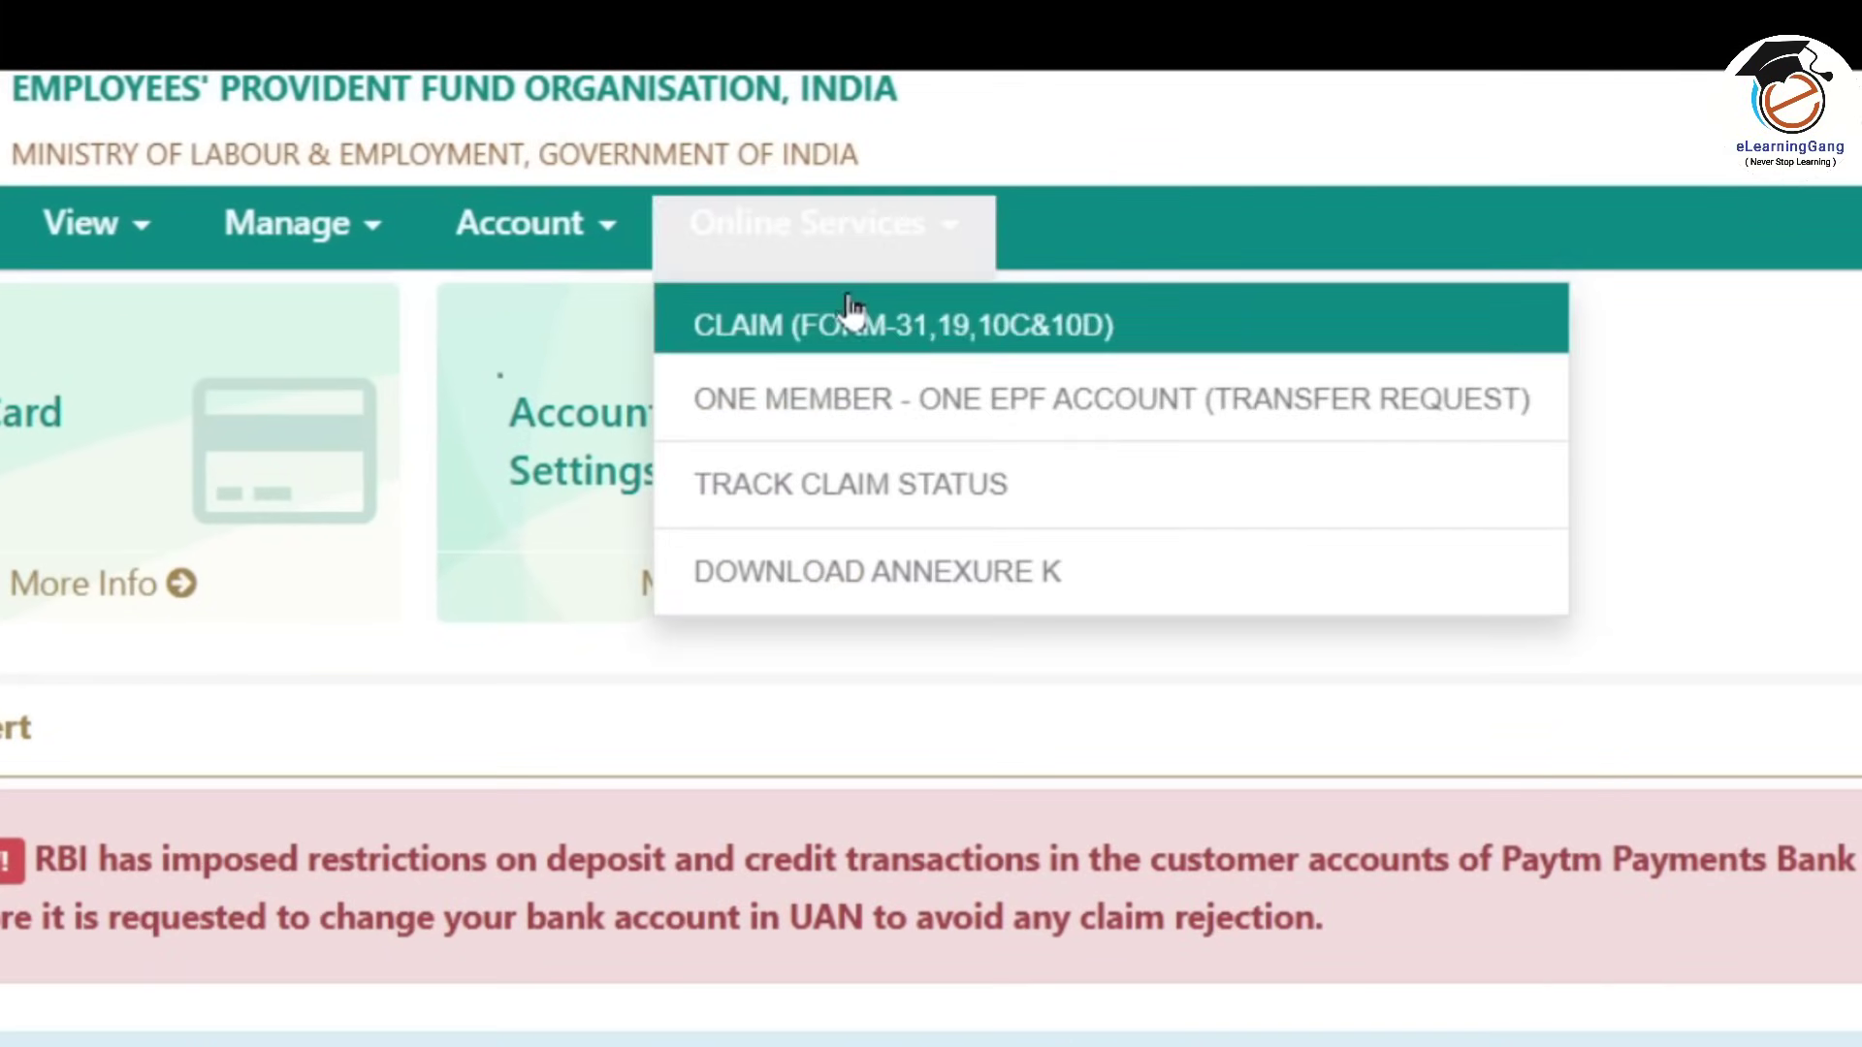
{"action": "left_click", "coordinate": [1334, 346]}
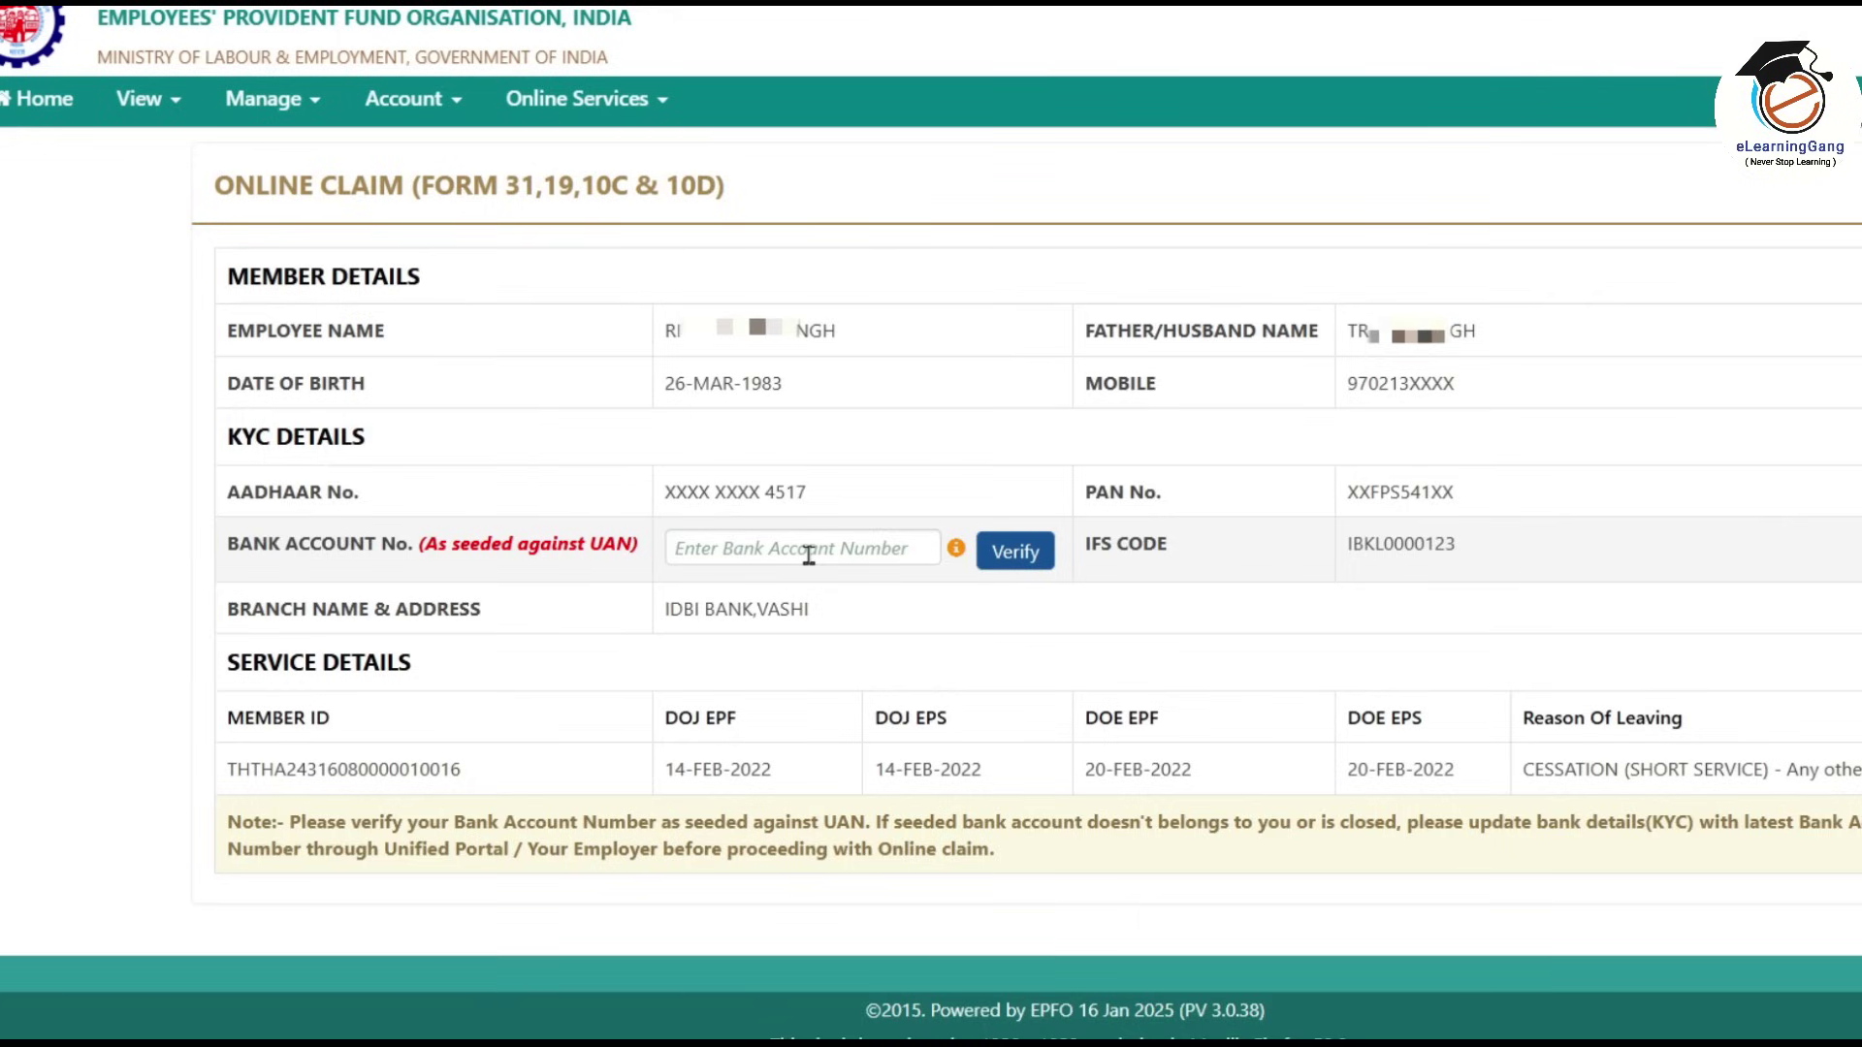
{"action": "left_click", "coordinate": [1014, 551]}
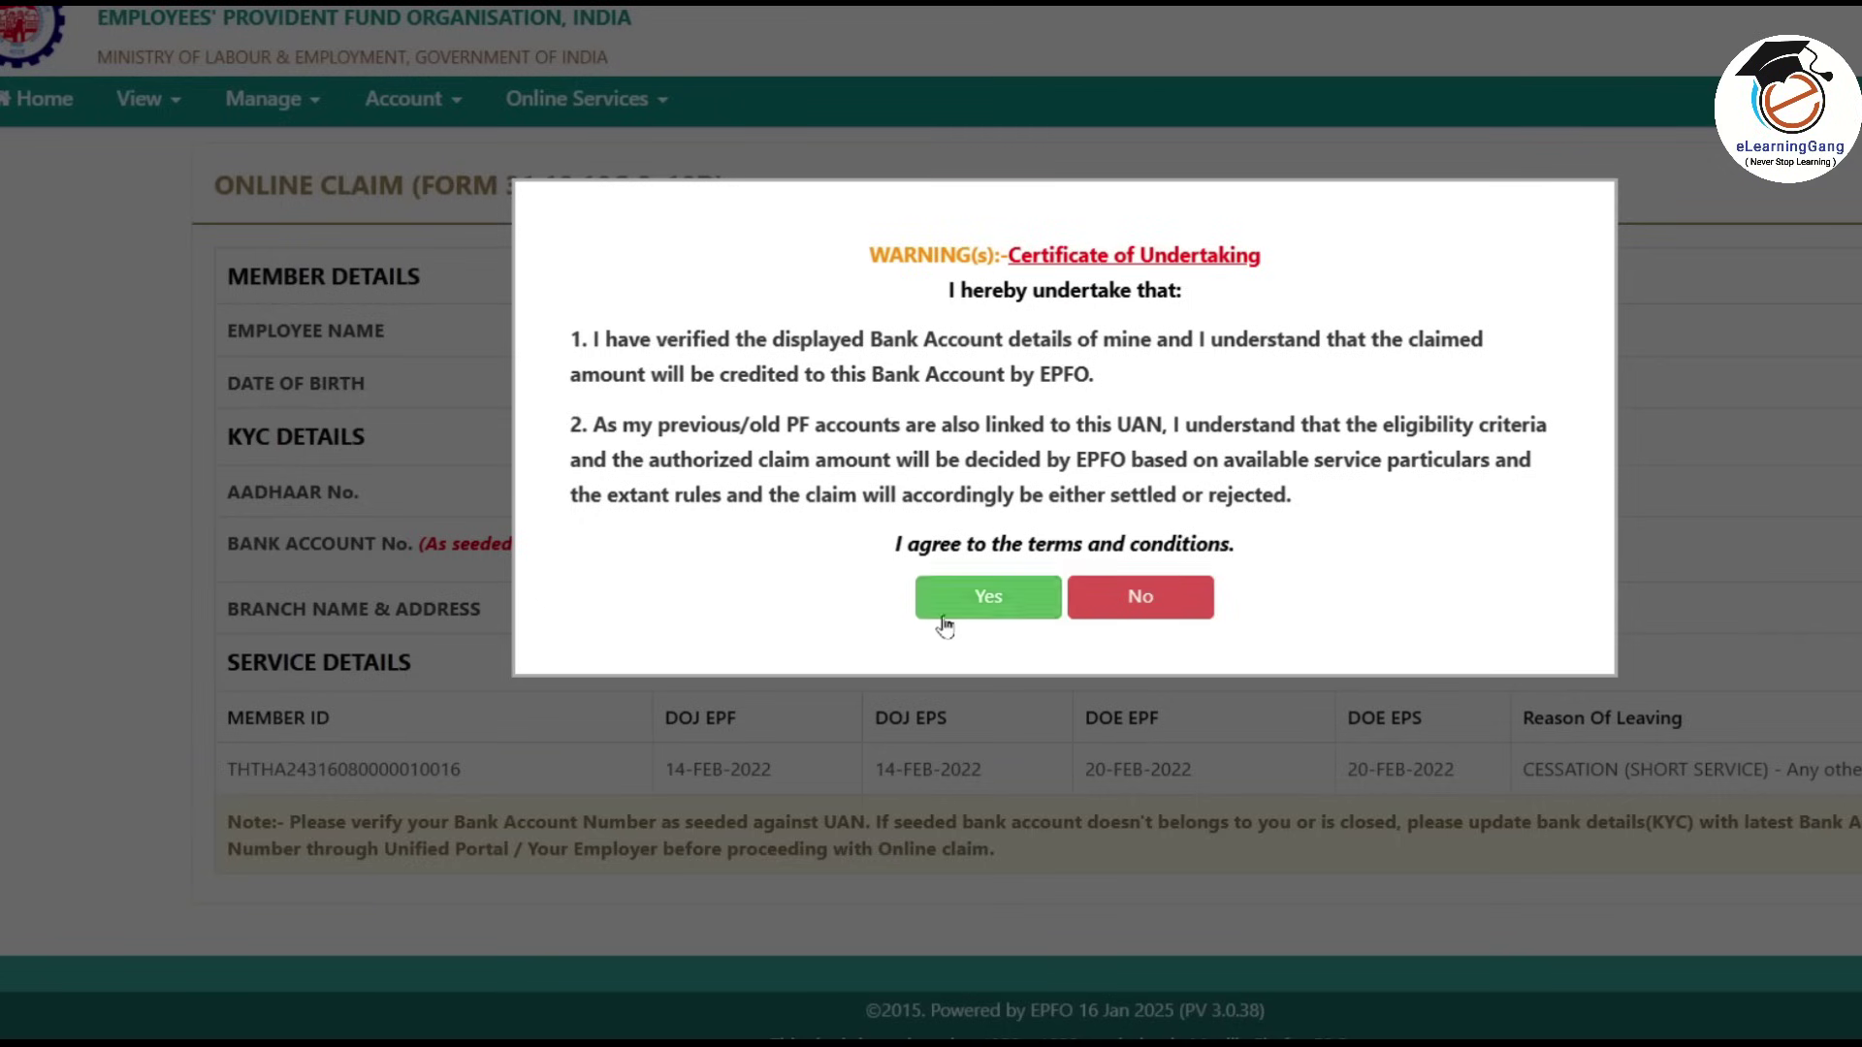
{"action": "left_click", "coordinate": [966, 613]}
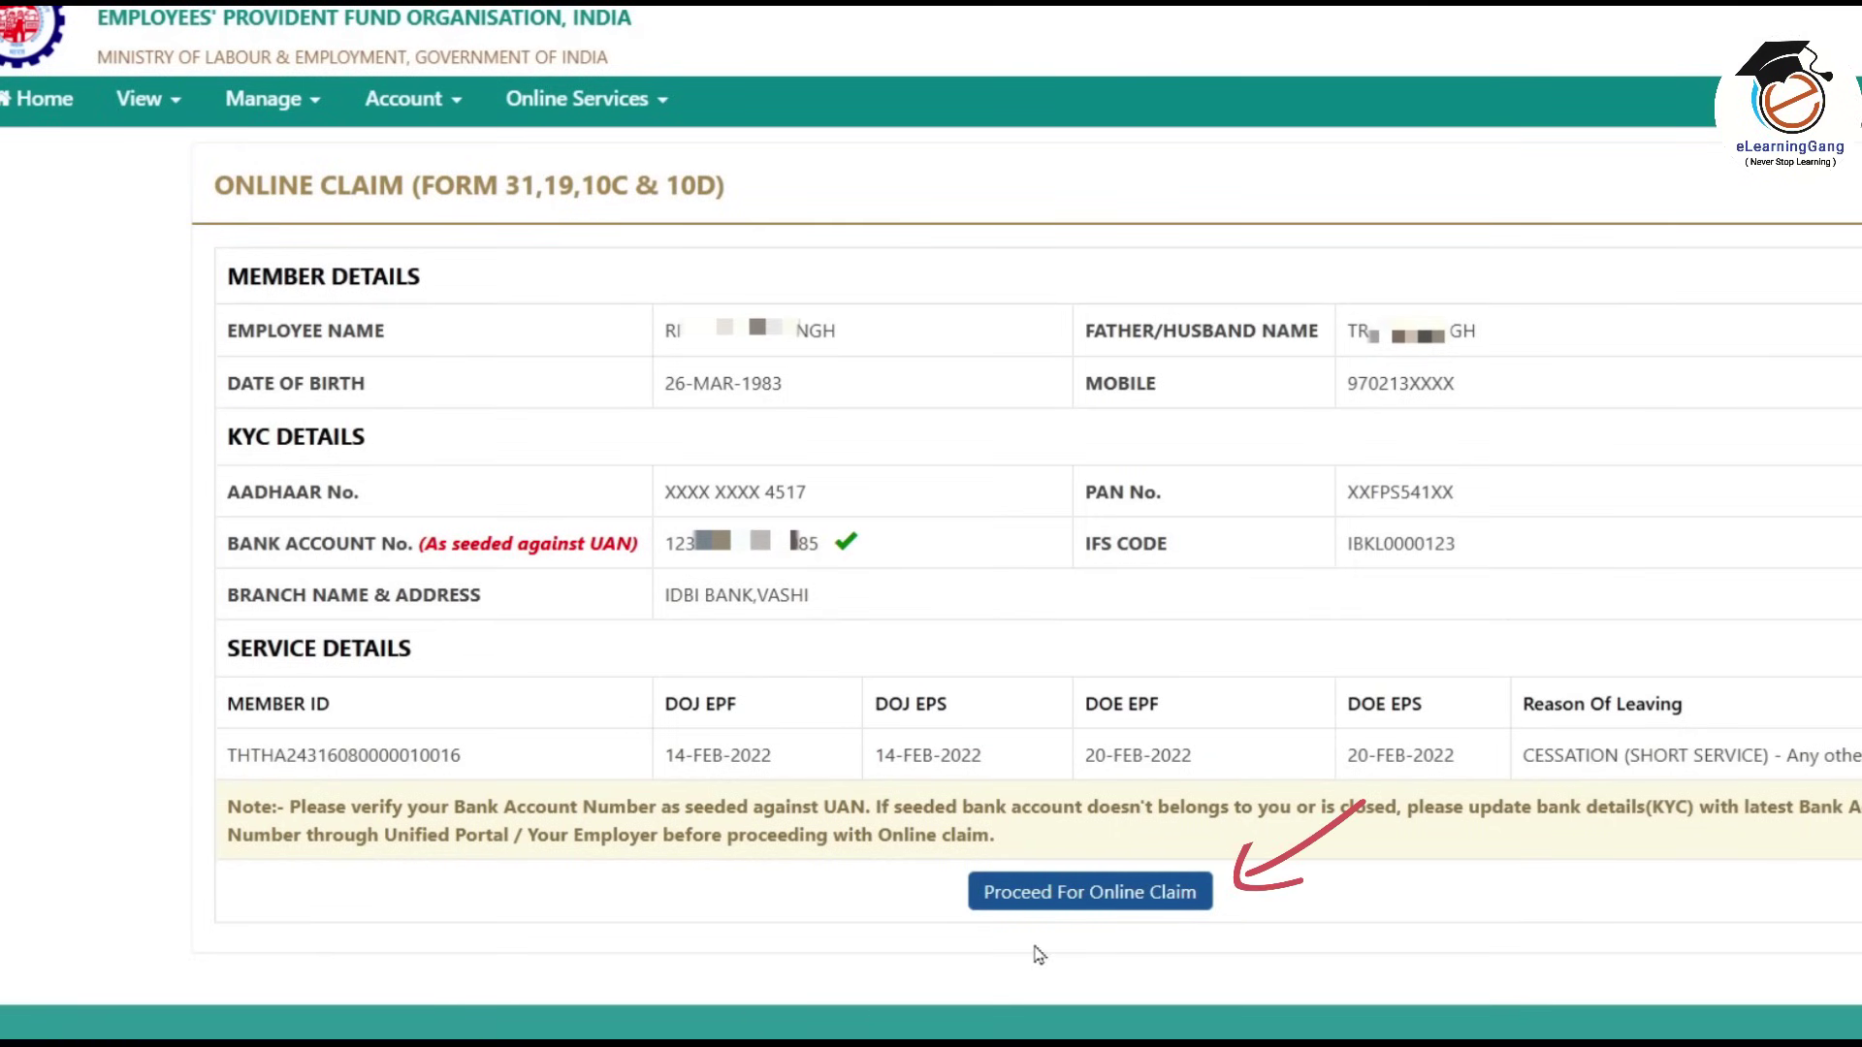
Proceed to the online claim and choose ONLY PF WITHDRAWAL (FORM-19) as the claim type.
{"action": "left_click", "coordinate": [1108, 898]}
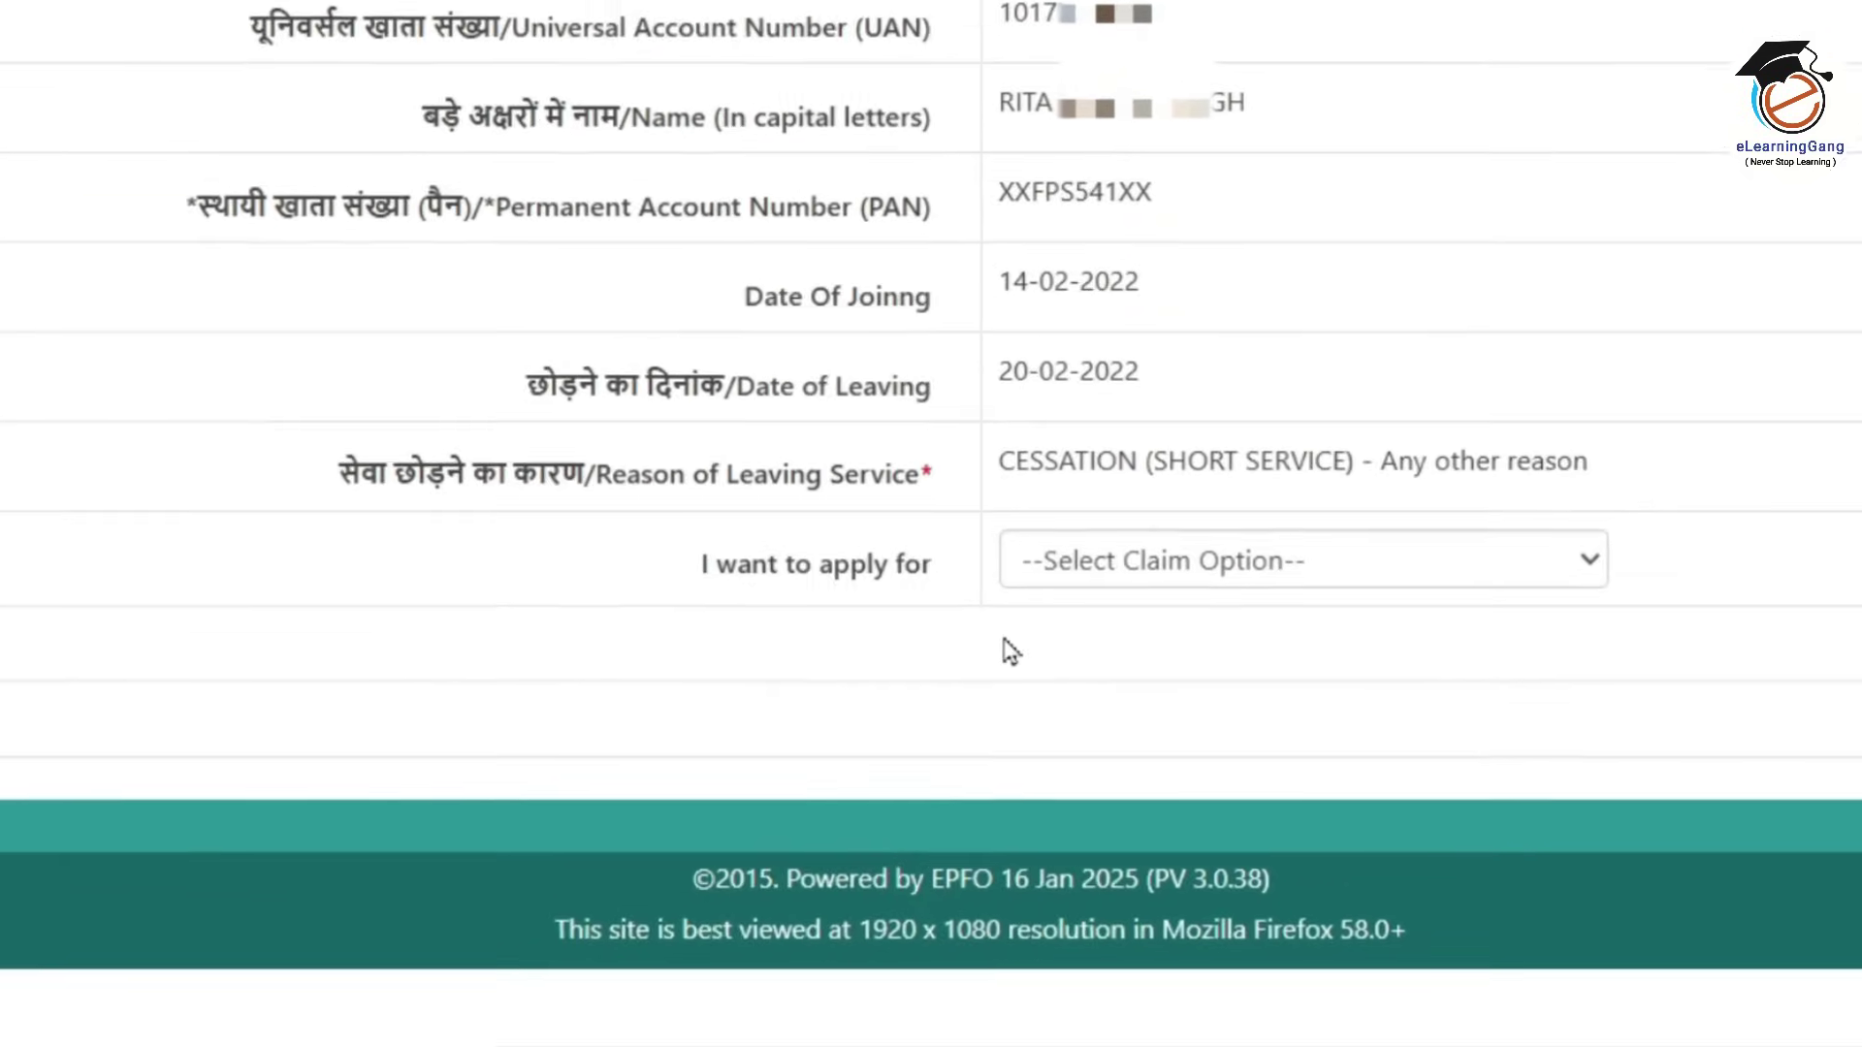
{"action": "left_click", "coordinate": [1383, 538]}
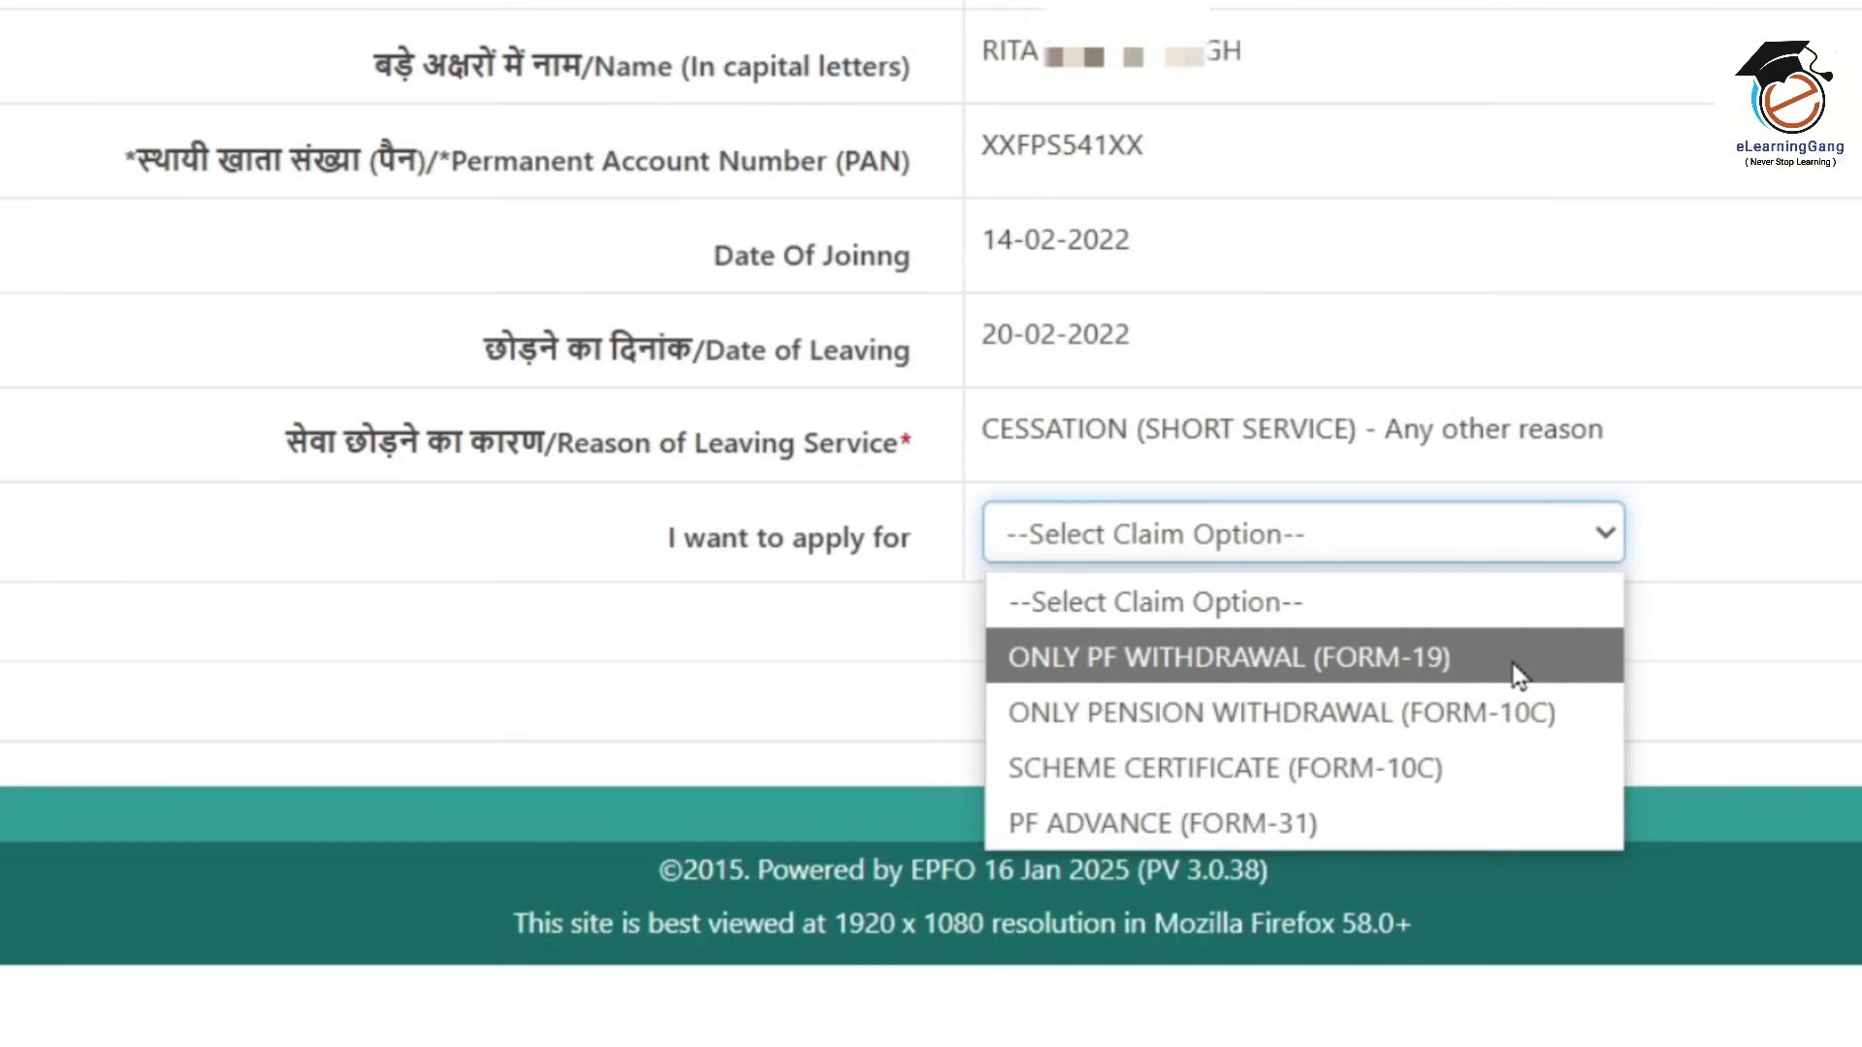
{"action": "left_click", "coordinate": [1518, 672]}
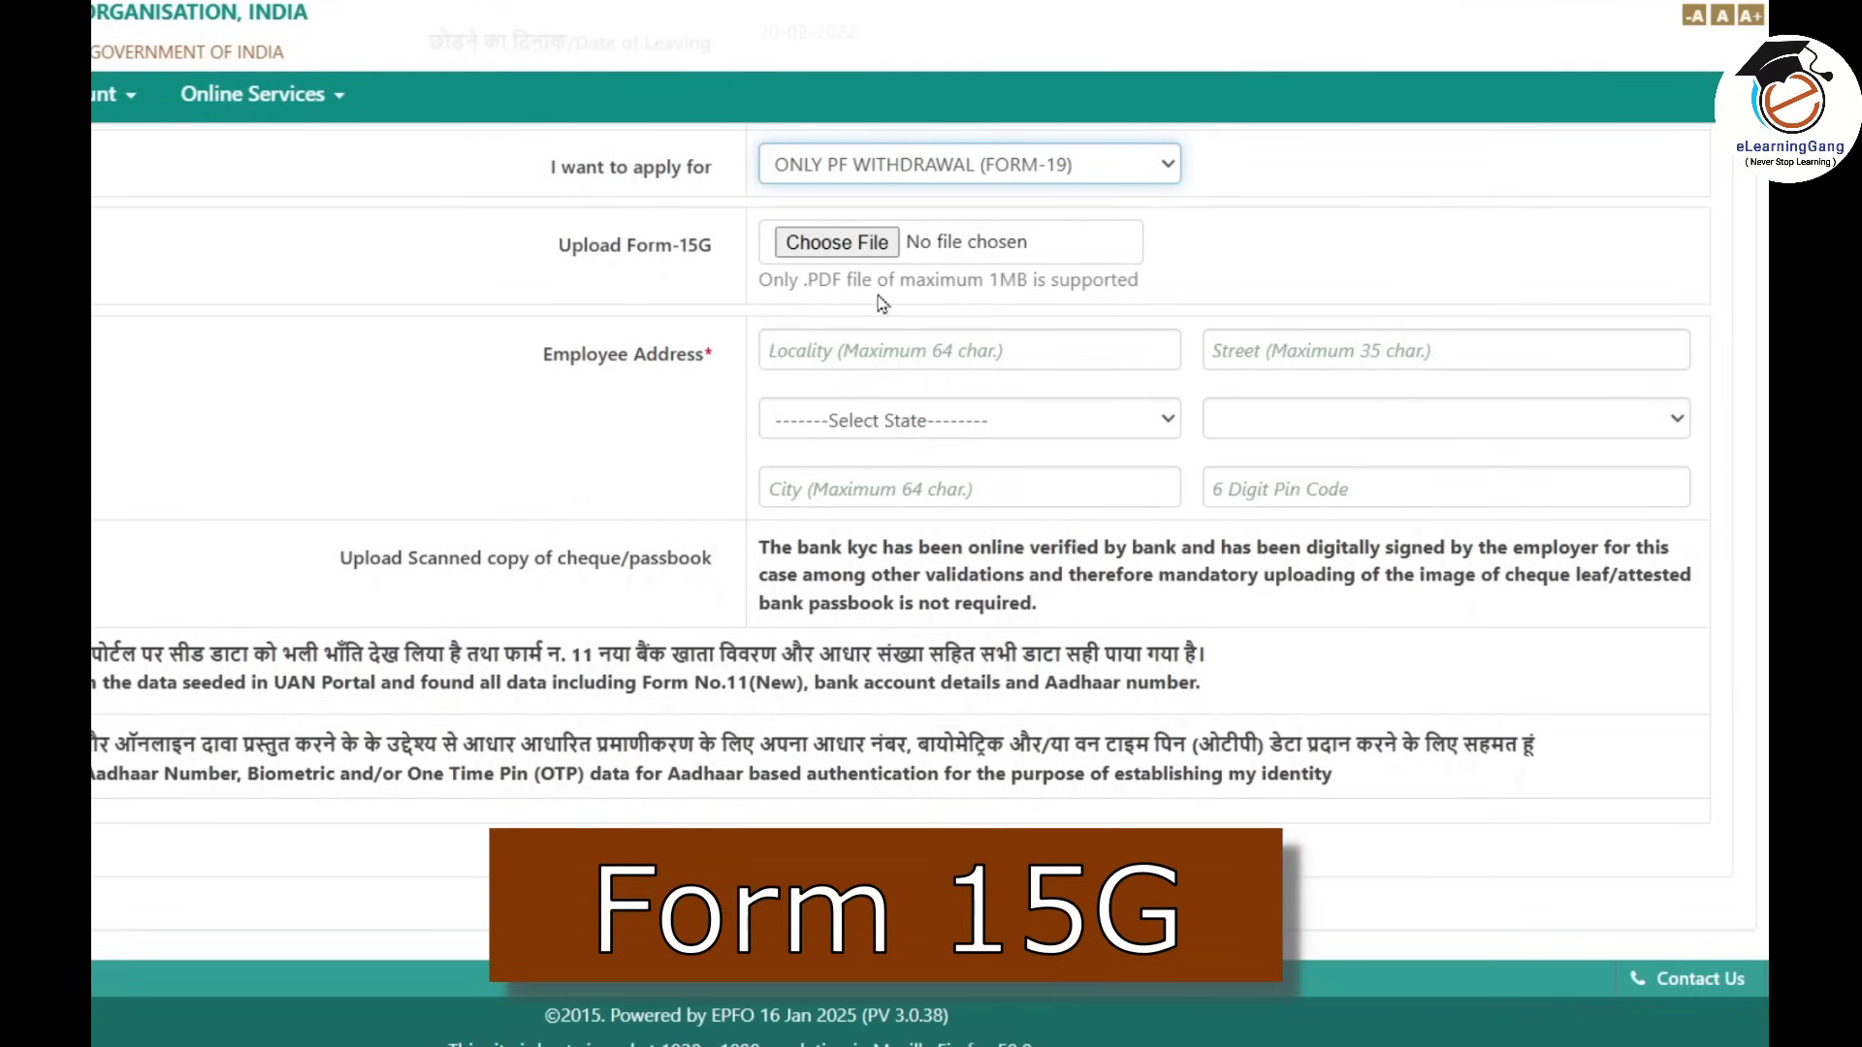
Attach Form 15G.pdf to the claim.
{"action": "left_click", "coordinate": [836, 242]}
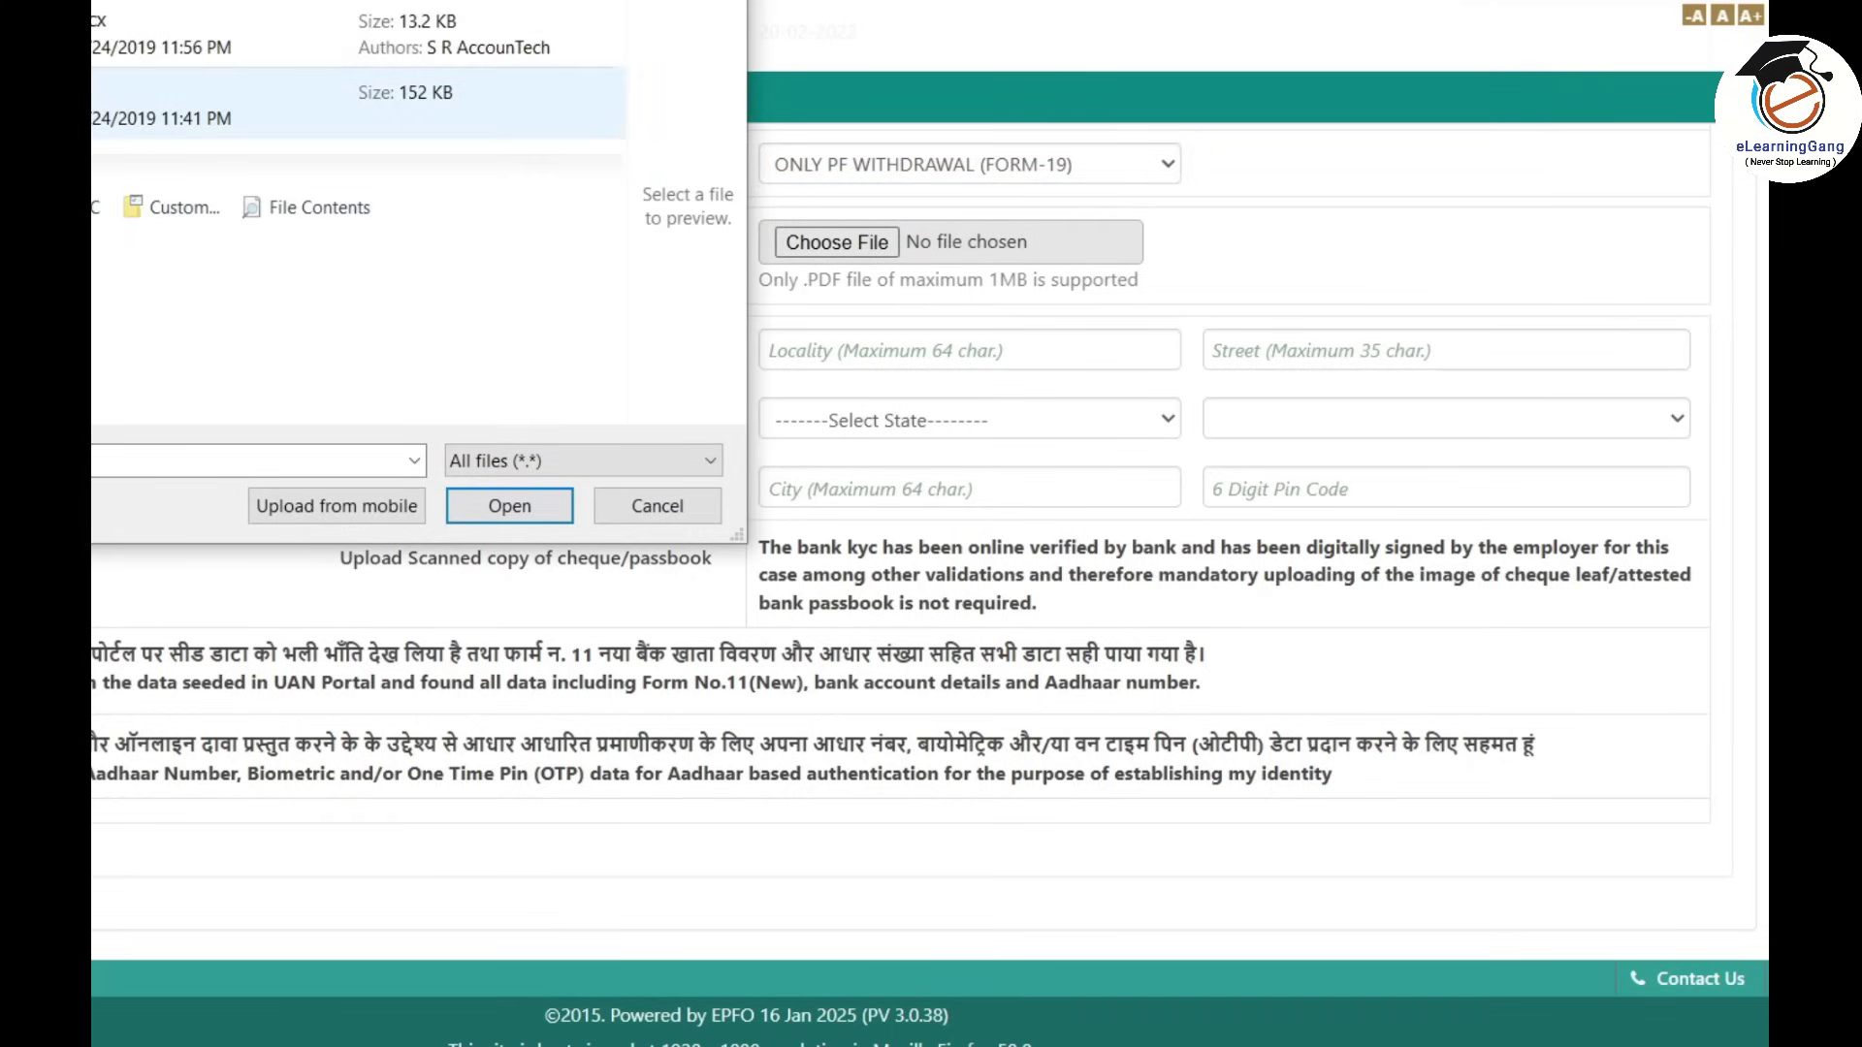
{"action": "left_click", "coordinate": [172, 115]}
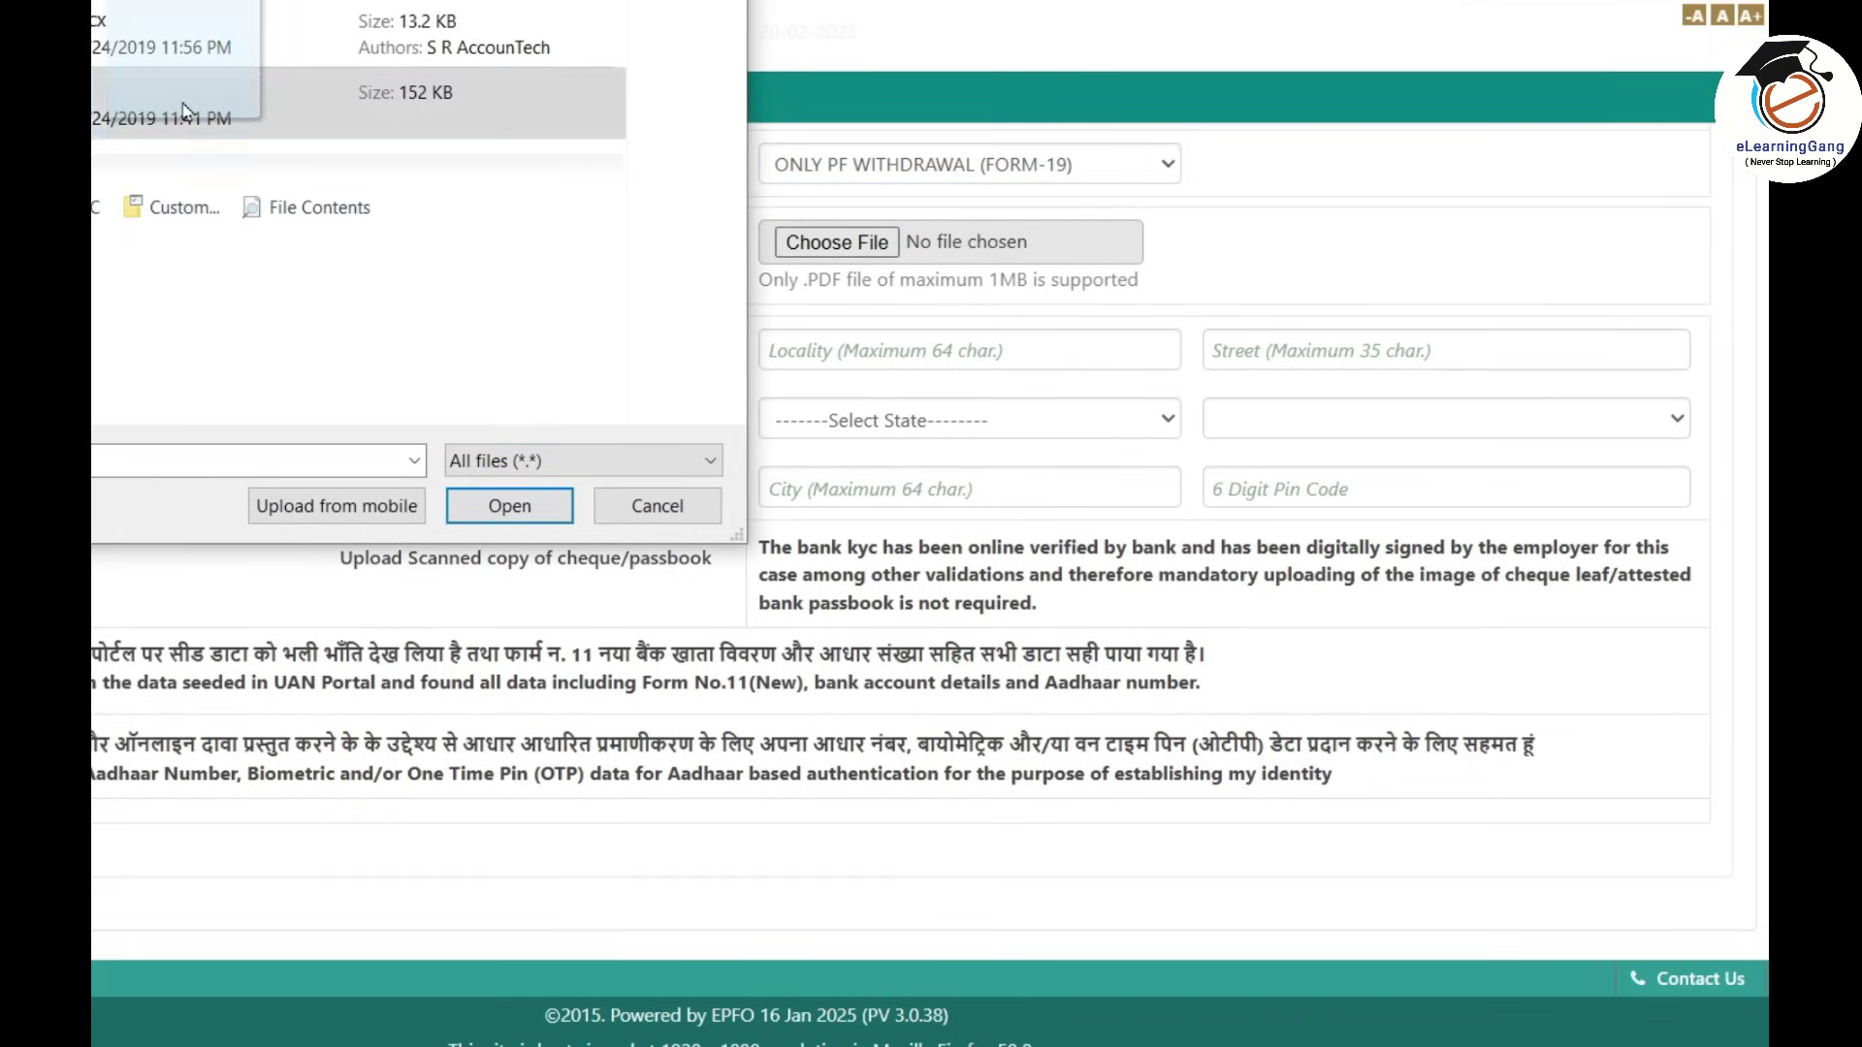
{"action": "left_click", "coordinate": [510, 506]}
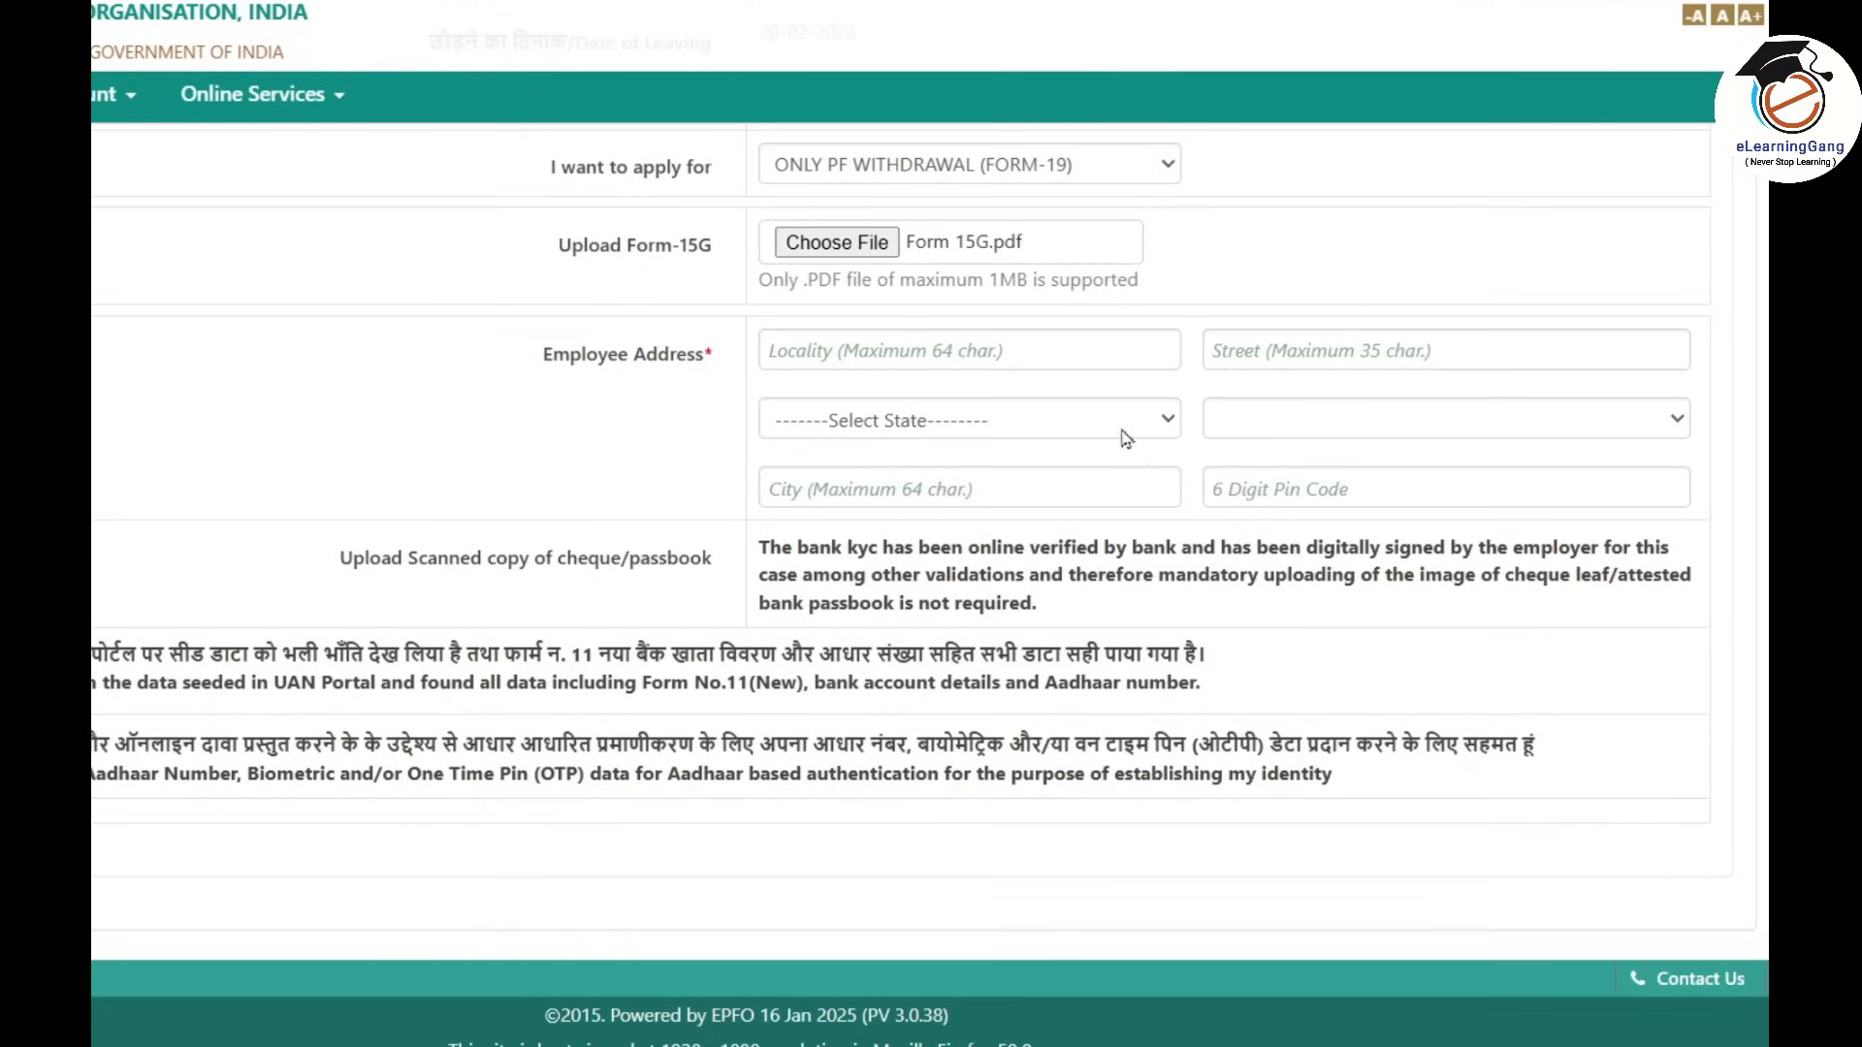
Fill the employee address: 'sample', state MAHARASHTRA, district THANE, city Navi Mumbai, pin 400703.
{"action": "left_click", "coordinate": [1067, 351]}
{"action": "type", "text": "sample"}
{"action": "key", "text": "Tab"}
{"action": "type", "text": "sample"}
{"action": "left_click", "coordinate": [970, 419]}
{"action": "left_click", "coordinate": [946, 500]}
{"action": "left_click", "coordinate": [957, 490]}
{"action": "type", "text": "Navi Mumbai"}
{"action": "key", "text": "Tab"}
{"action": "type", "text": "400703"}
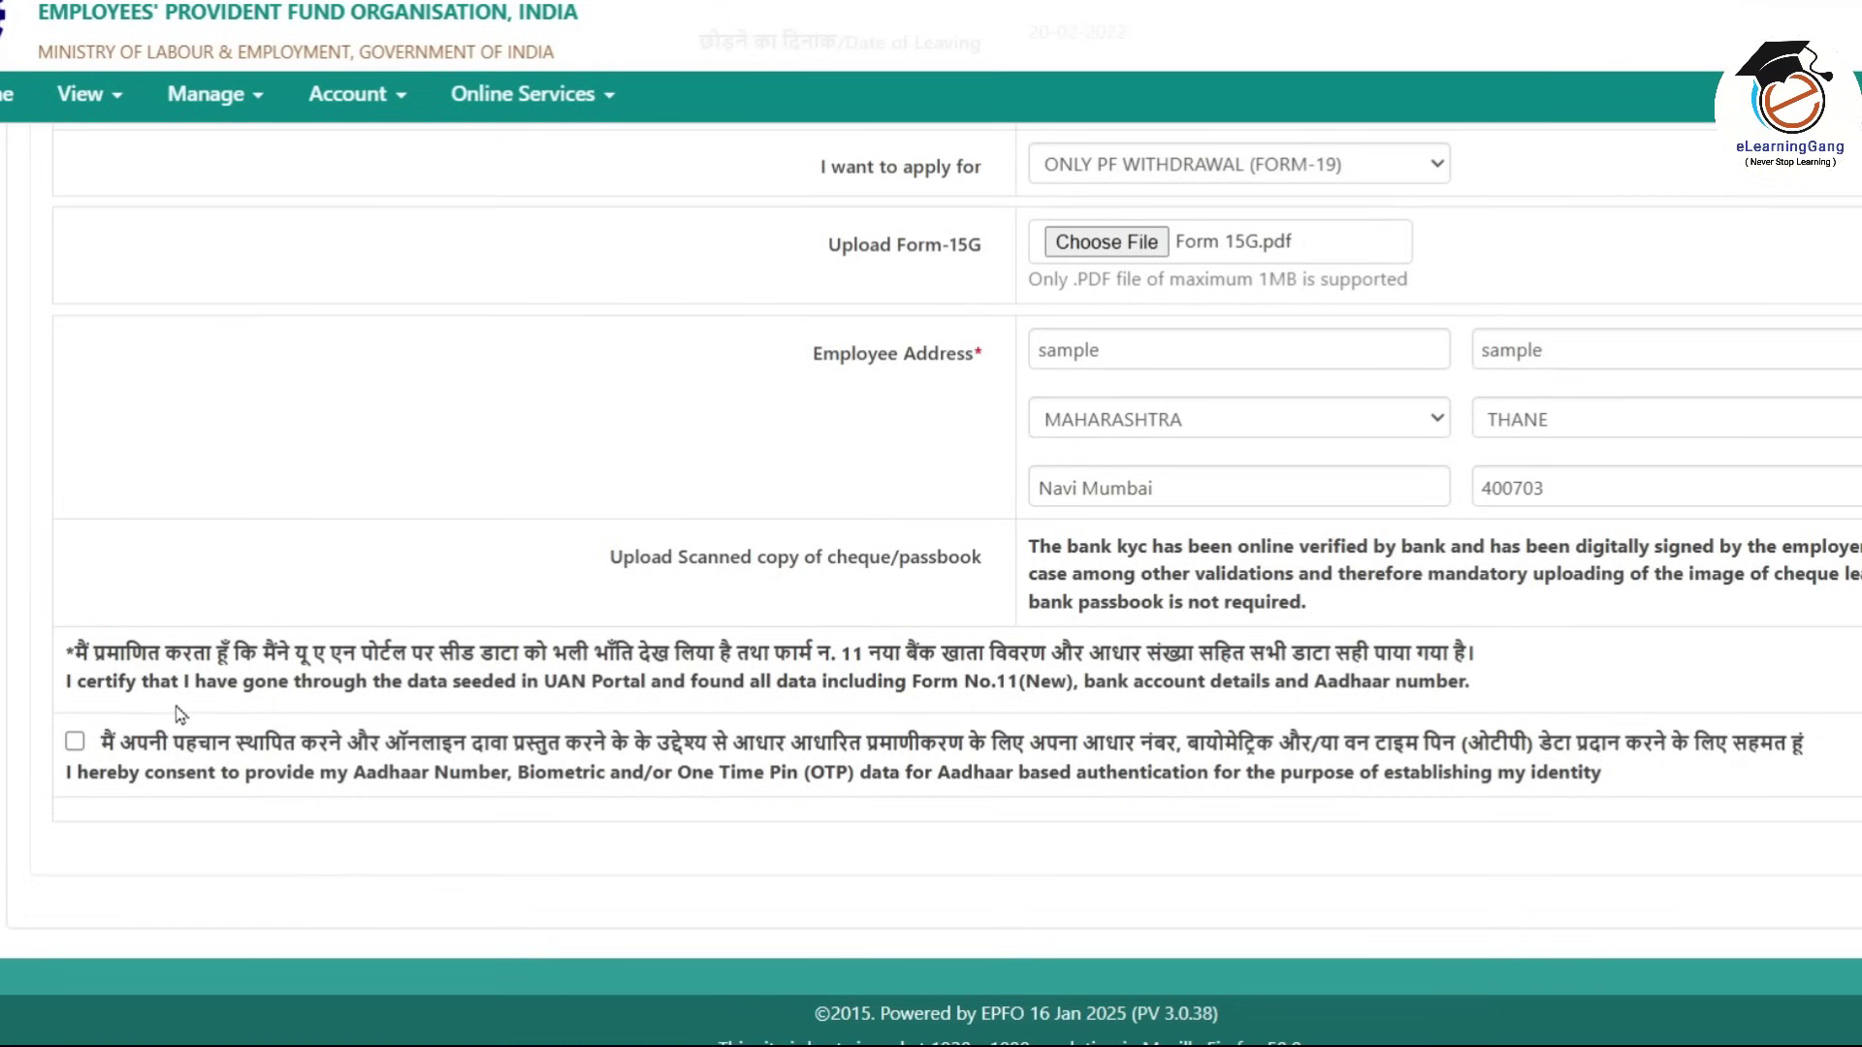
Give Aadhaar consent, request the Aadhaar OTP on the registered mobile, and prepare to enter it.
{"action": "left_click", "coordinate": [75, 742]}
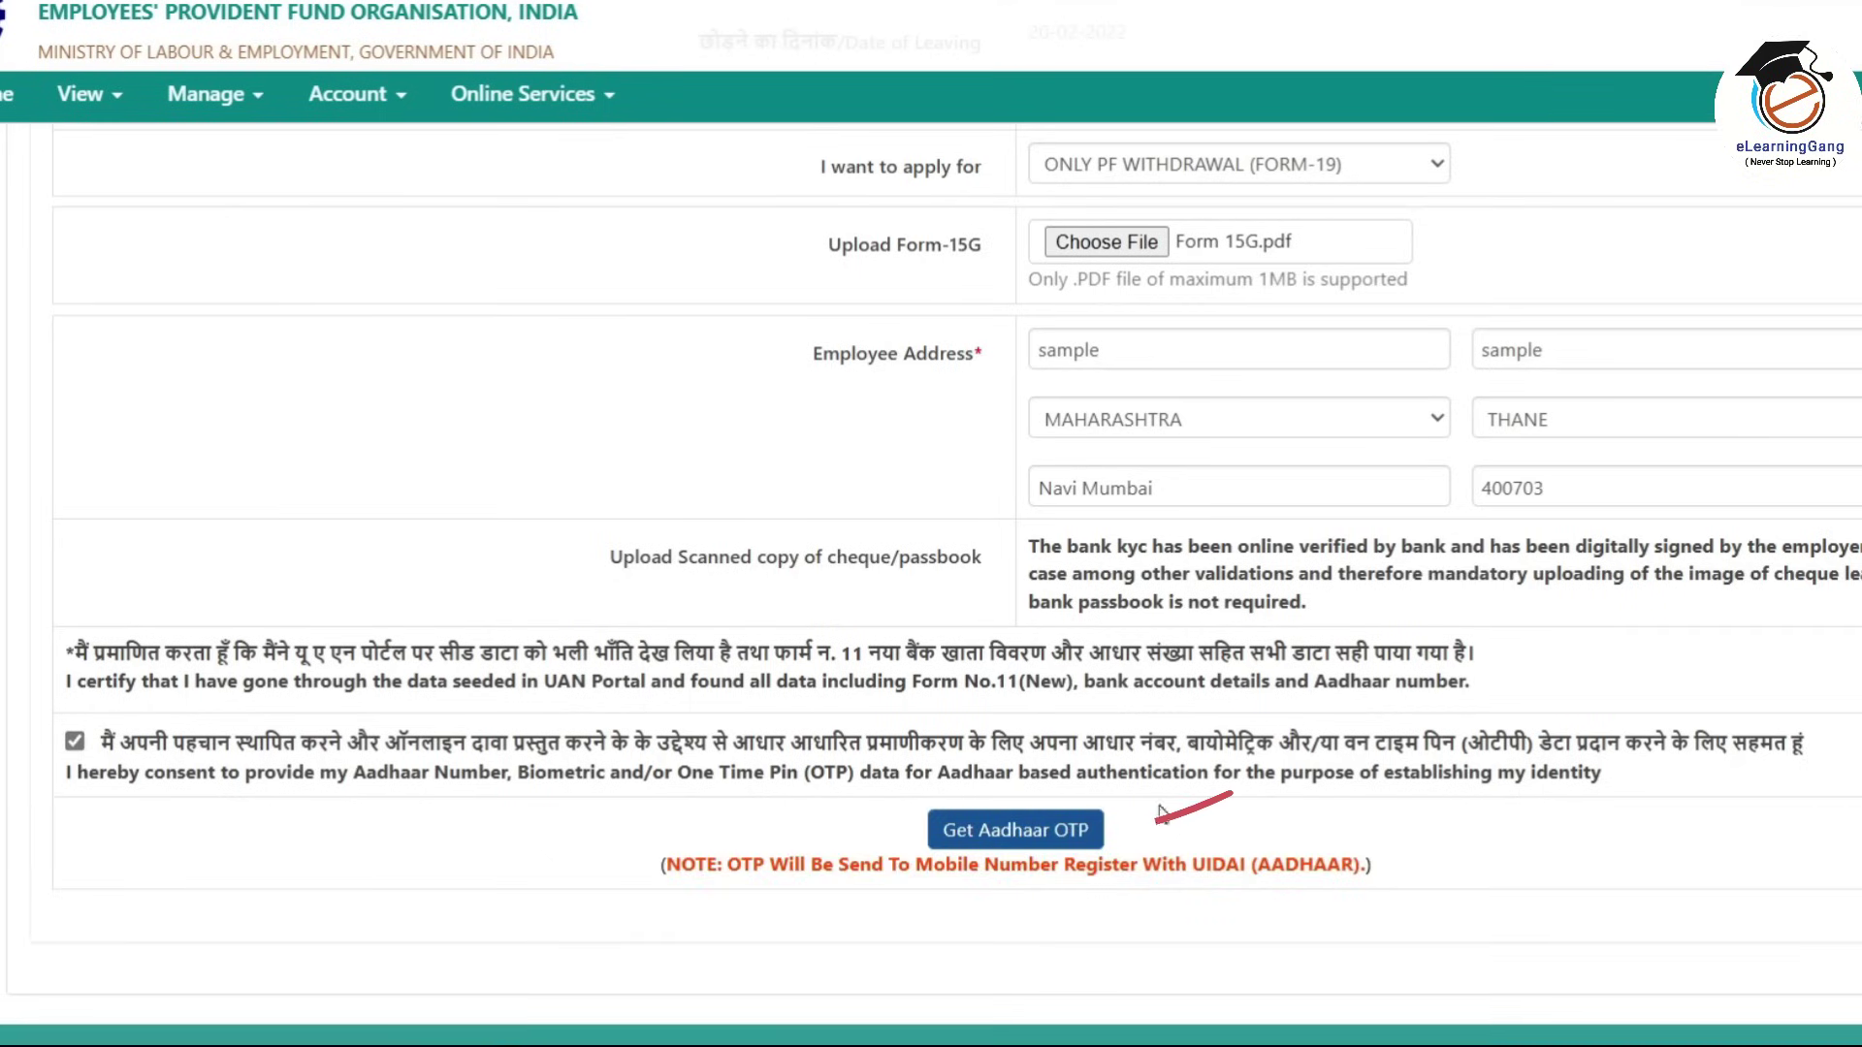
{"action": "left_click", "coordinate": [1002, 834]}
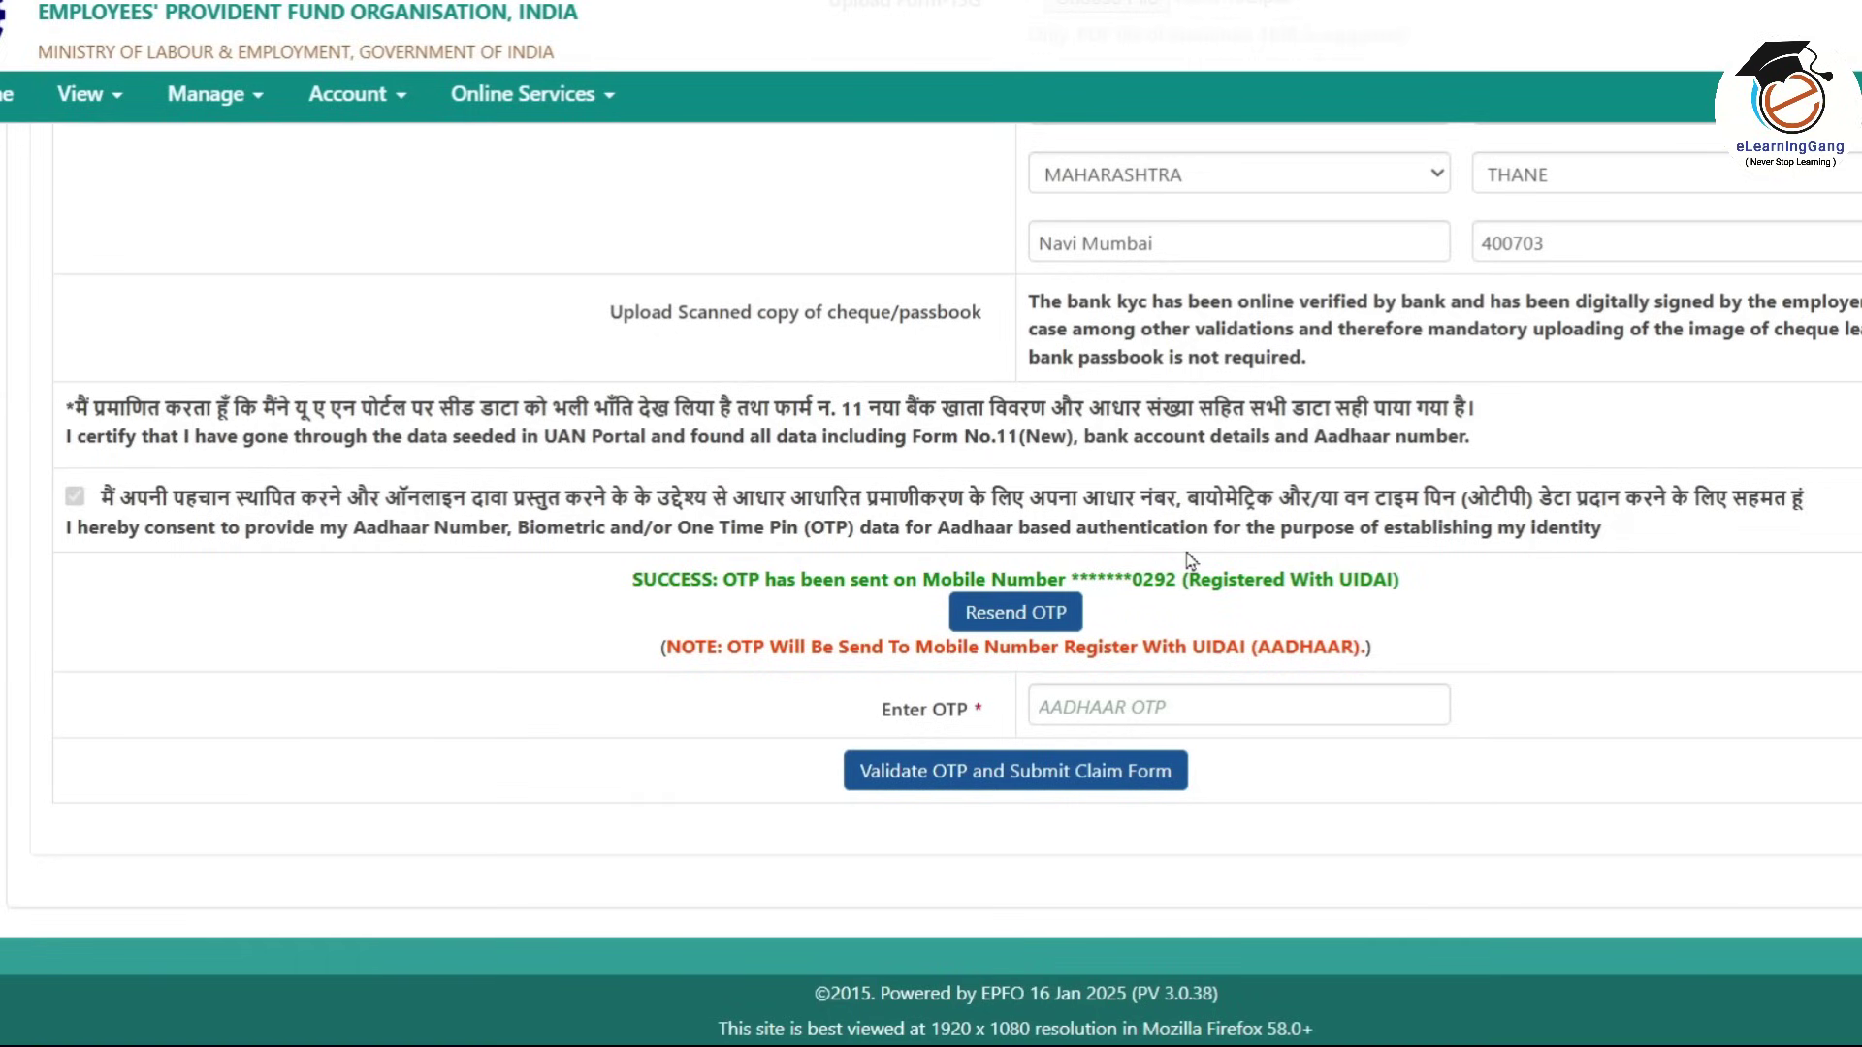
{"action": "left_click_drag", "start_coordinate": [1132, 581], "coordinate": [1177, 582]}
{"action": "left_click", "coordinate": [1171, 610]}
{"action": "left_click", "coordinate": [1111, 708]}
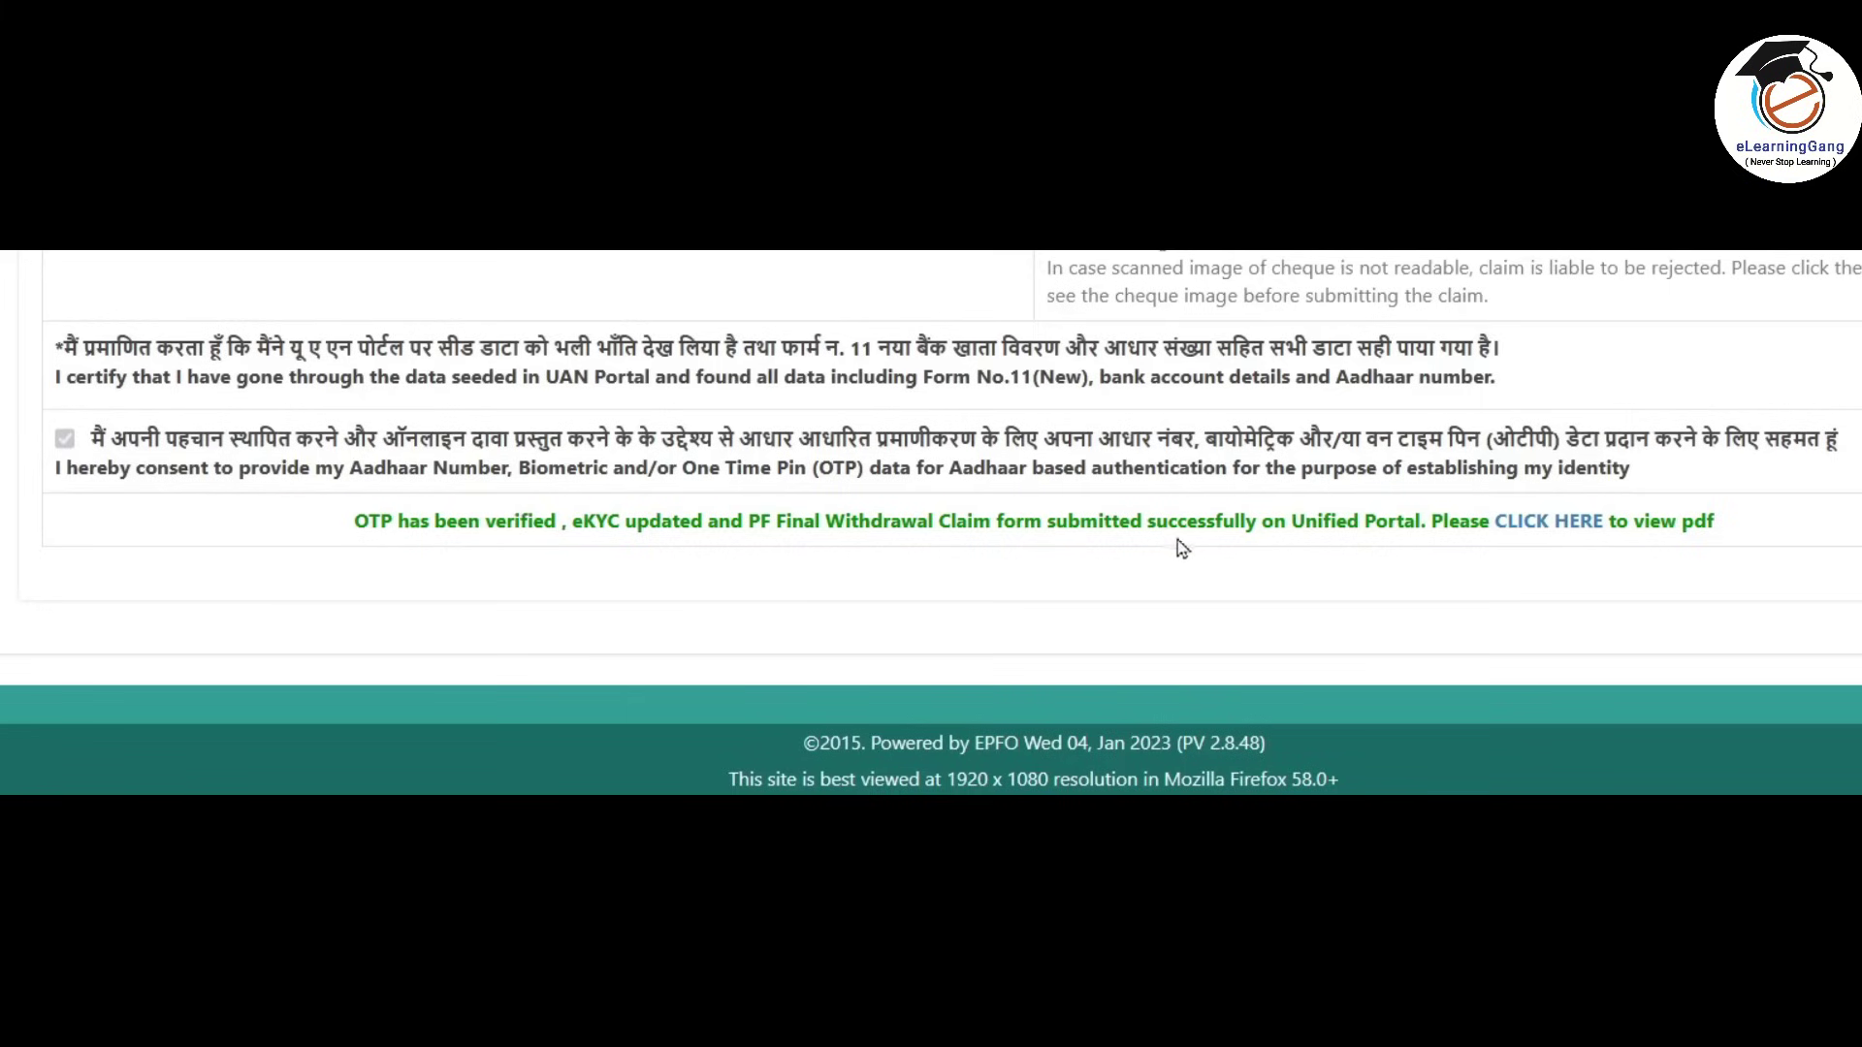
View the submitted Form-19 claim PDF, then go to TRACK CLAIM STATUS under Online Services.
{"action": "left_click", "coordinate": [1568, 530]}
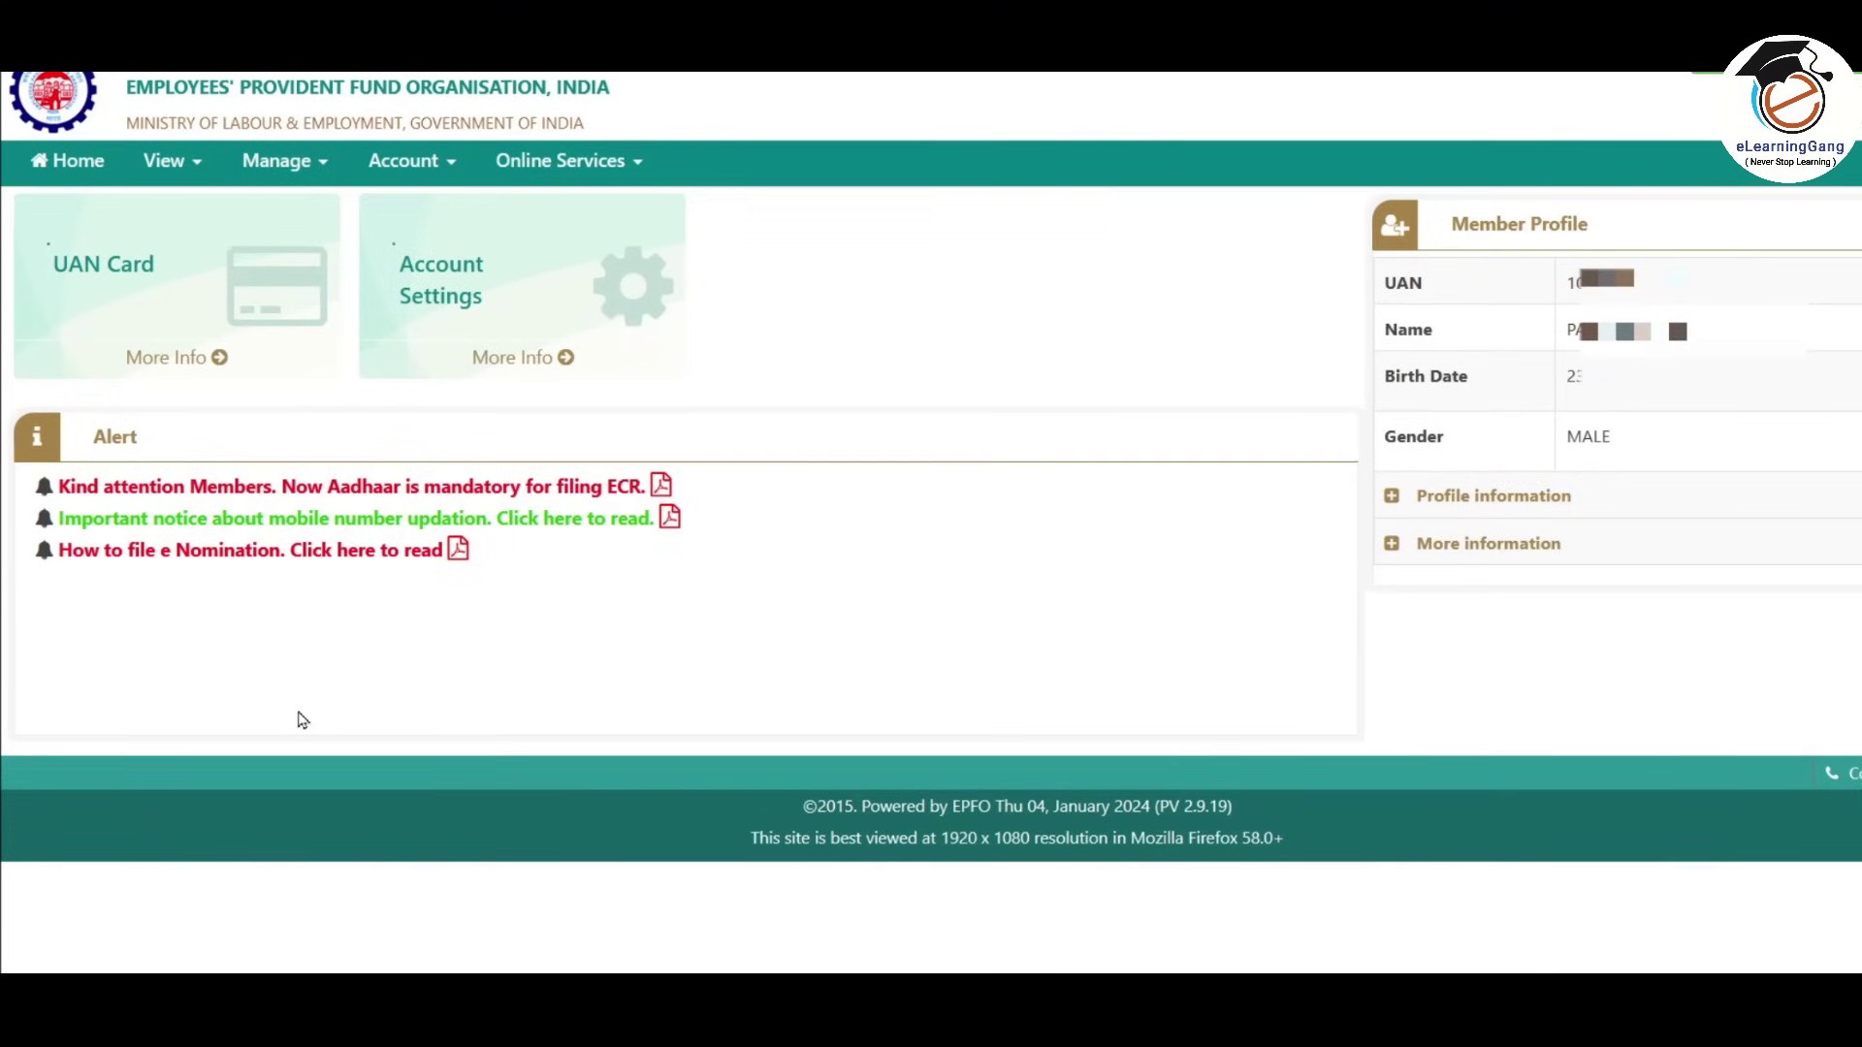
{"action": "left_click", "coordinate": [577, 163]}
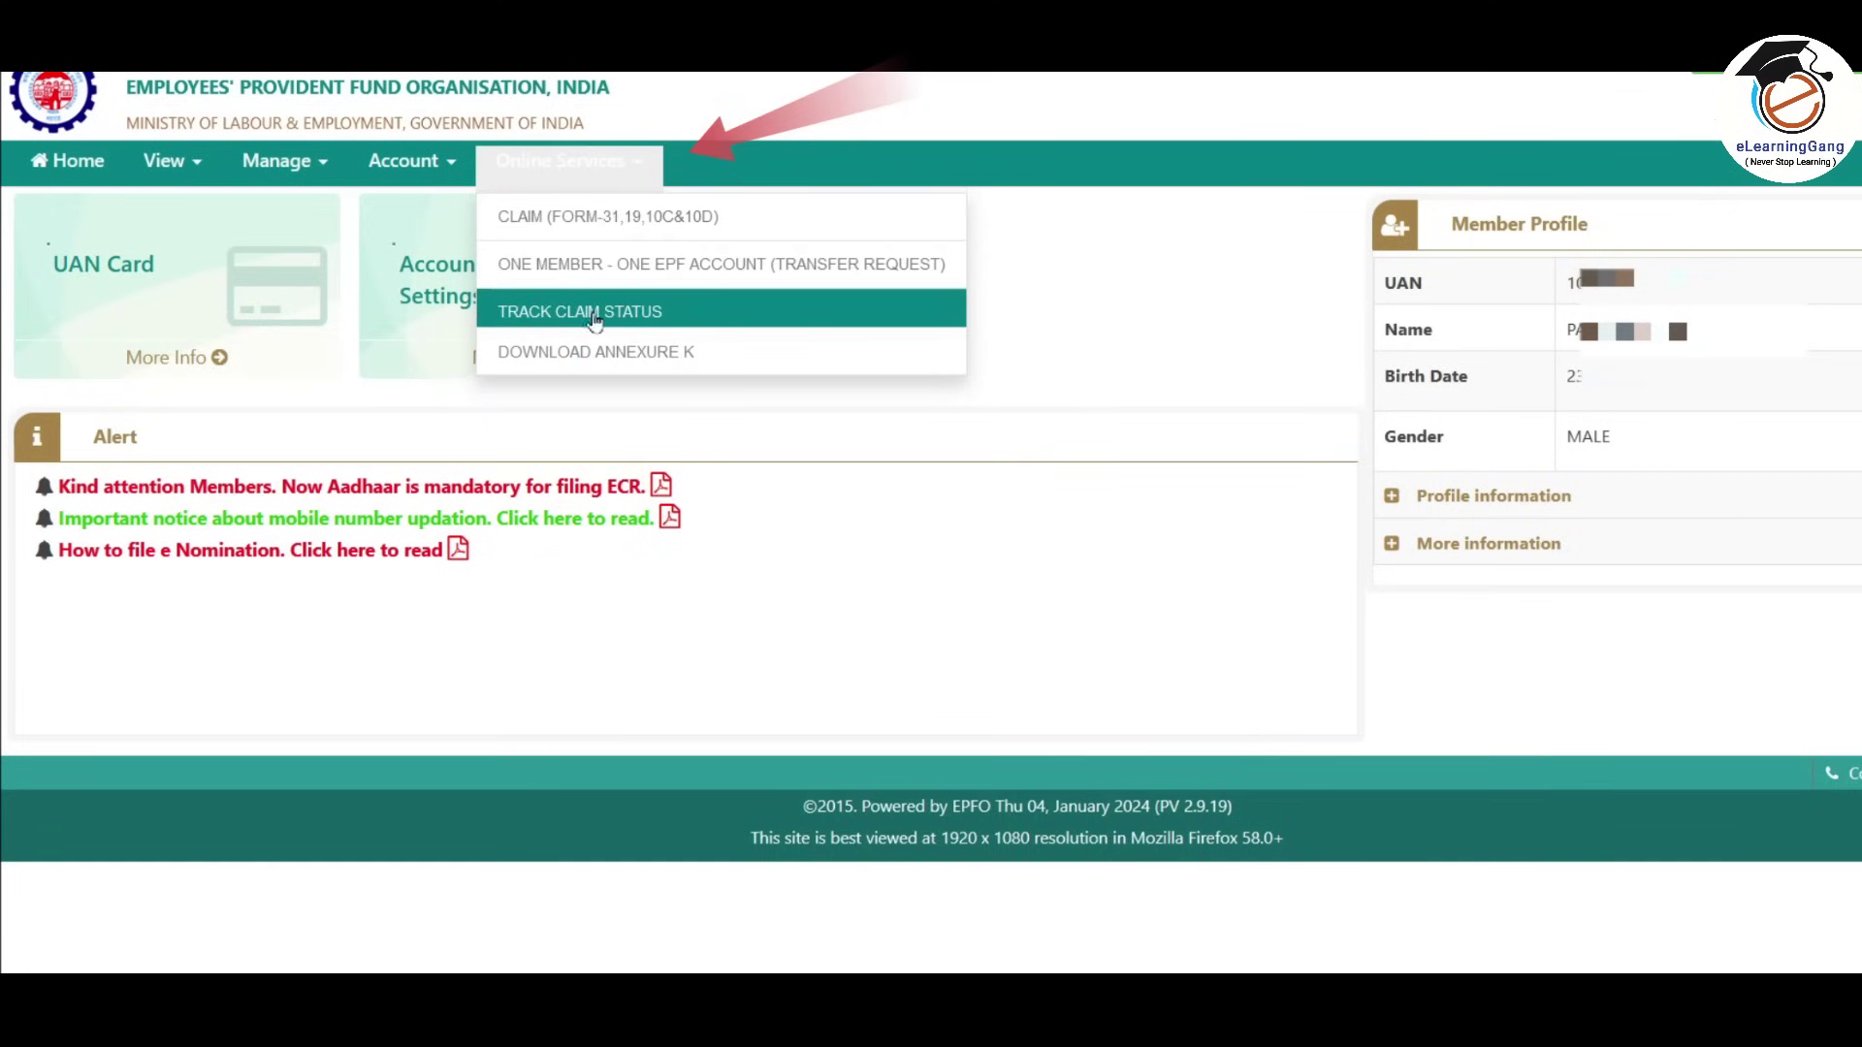
{"action": "left_click", "coordinate": [671, 315]}
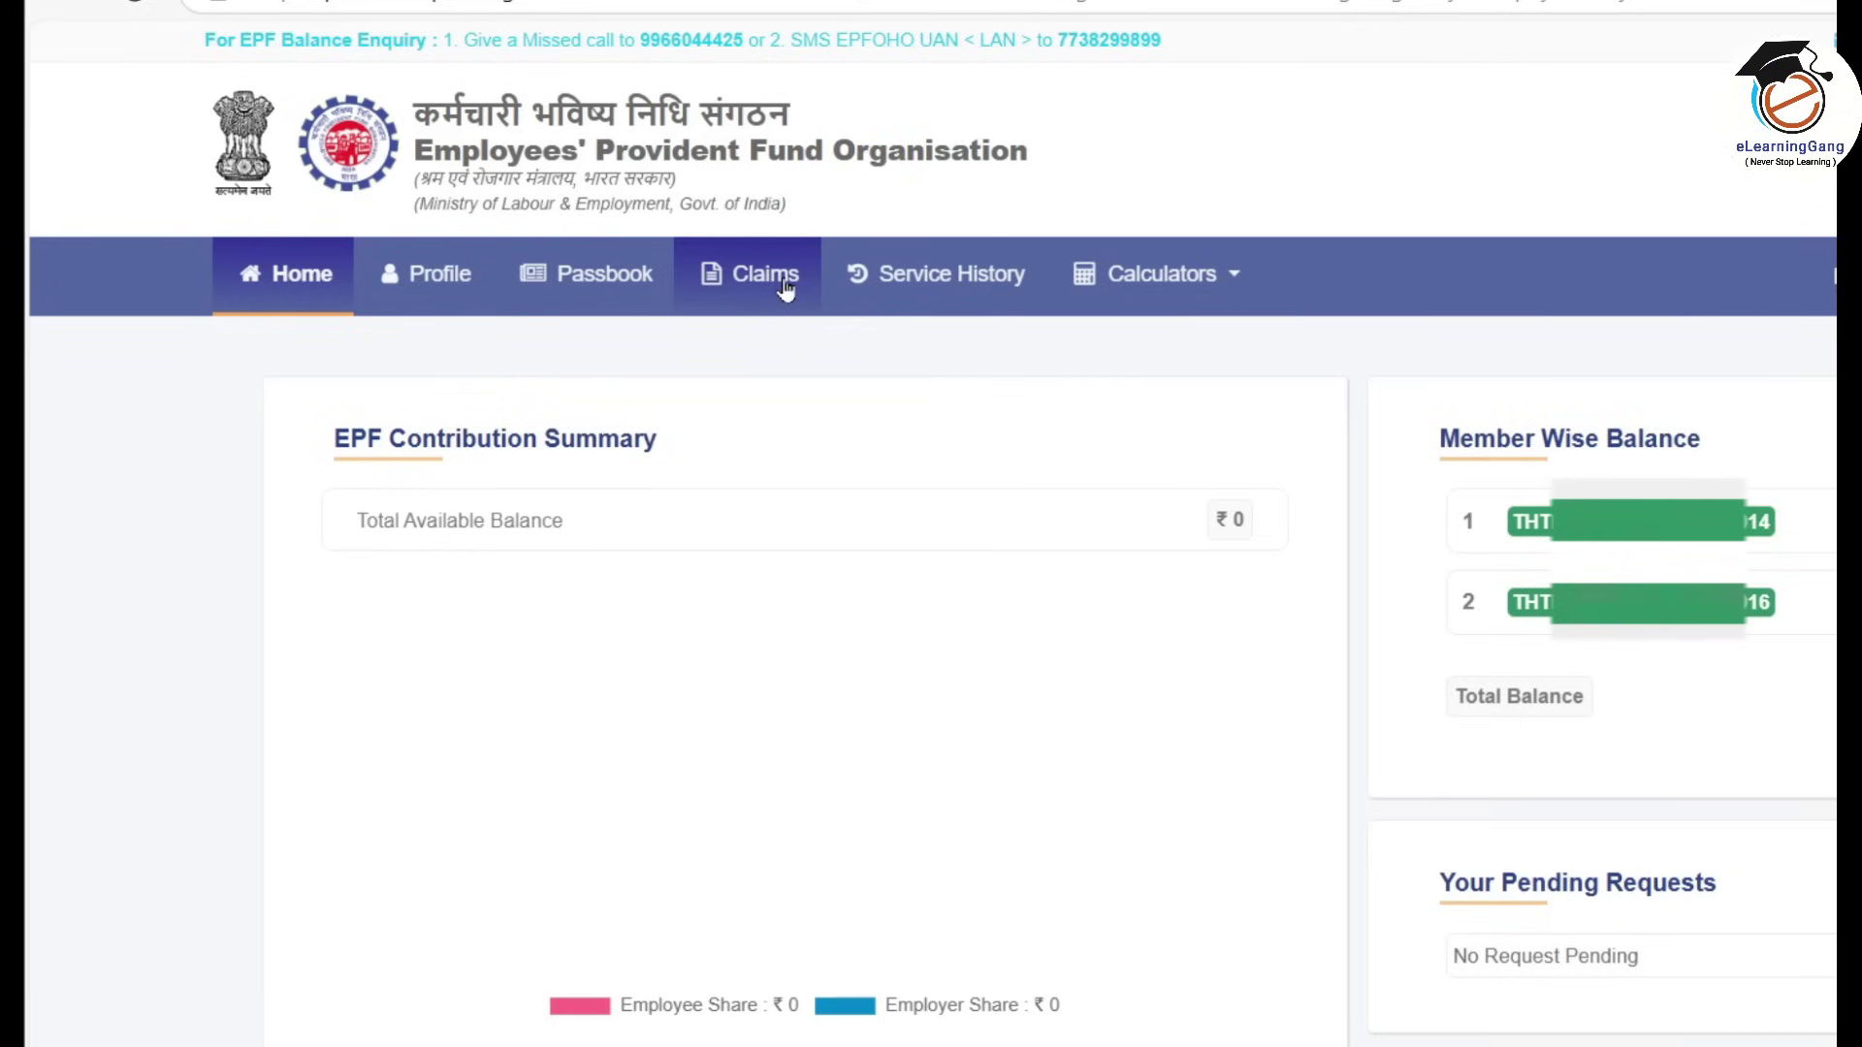
Check the Claims tab summary, then the Settled and Rejected claims lists, all showing zero.
{"action": "left_click", "coordinate": [785, 284]}
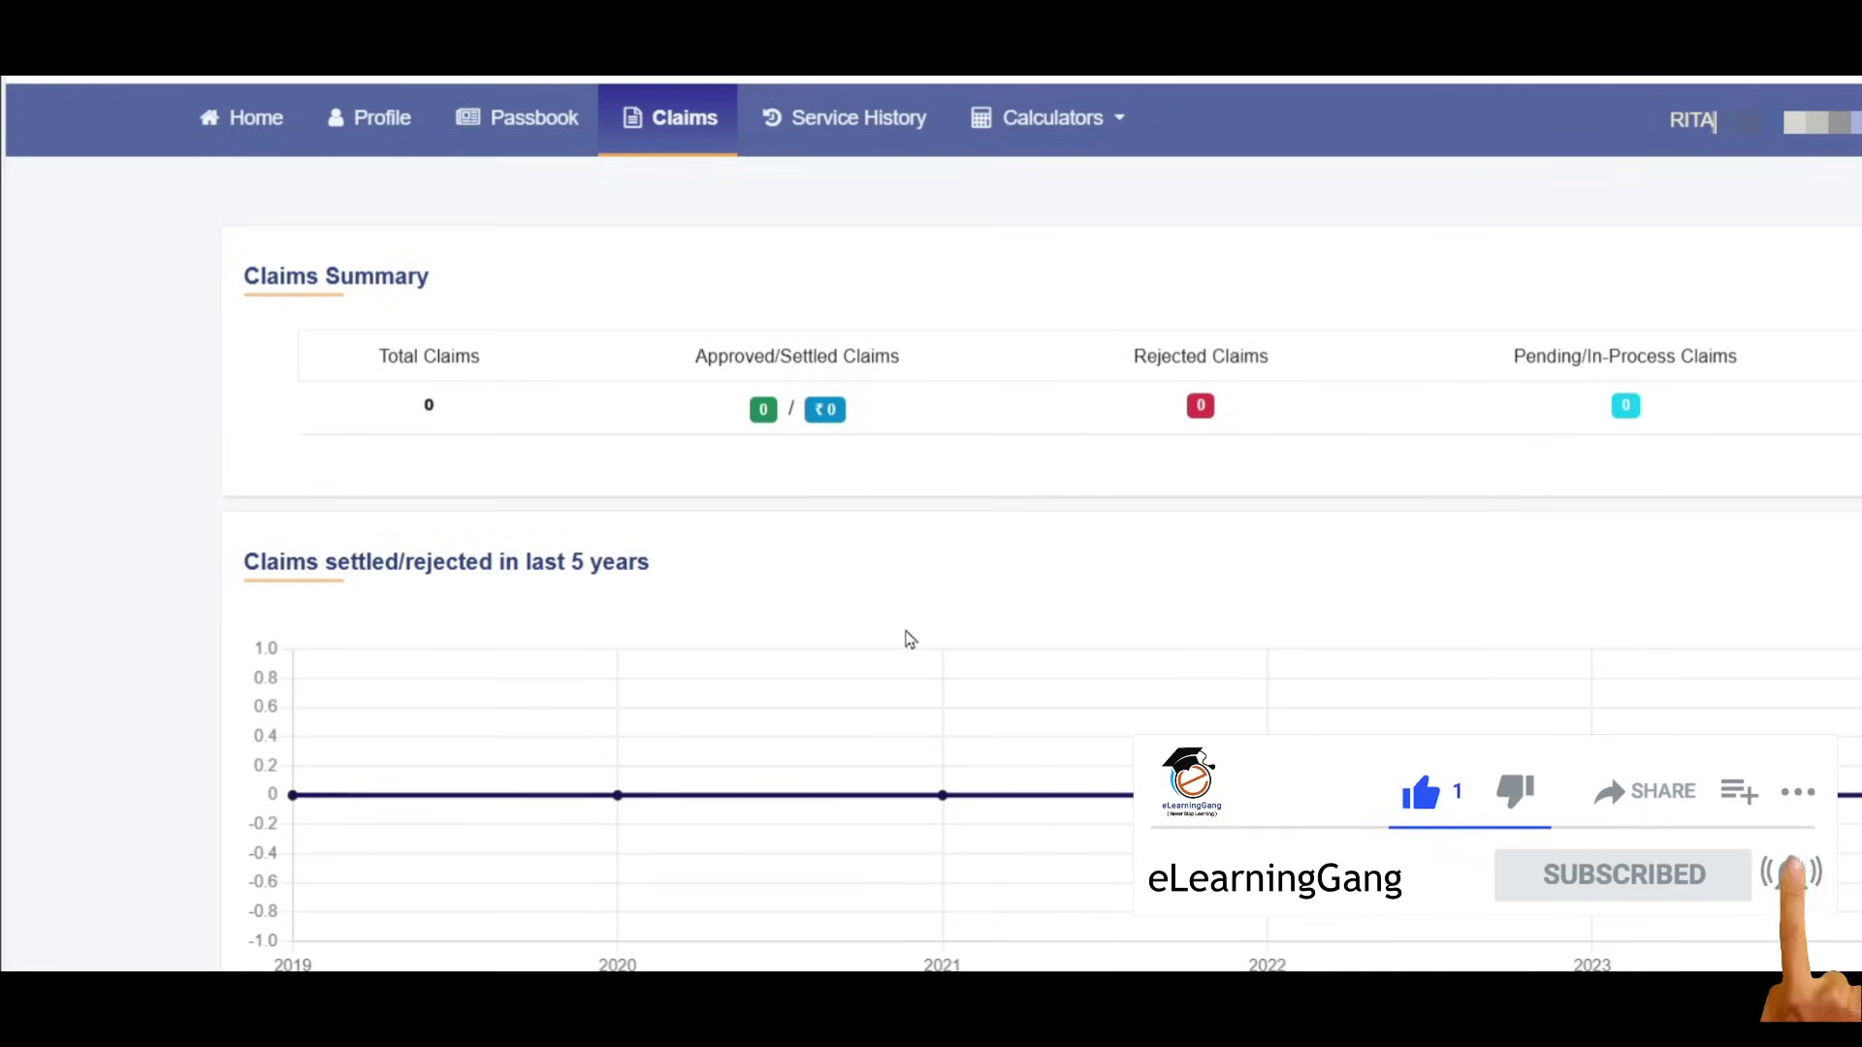
{"action": "scroll", "coordinate": [905, 636], "scroll_direction": "down", "scroll_amount": 6}
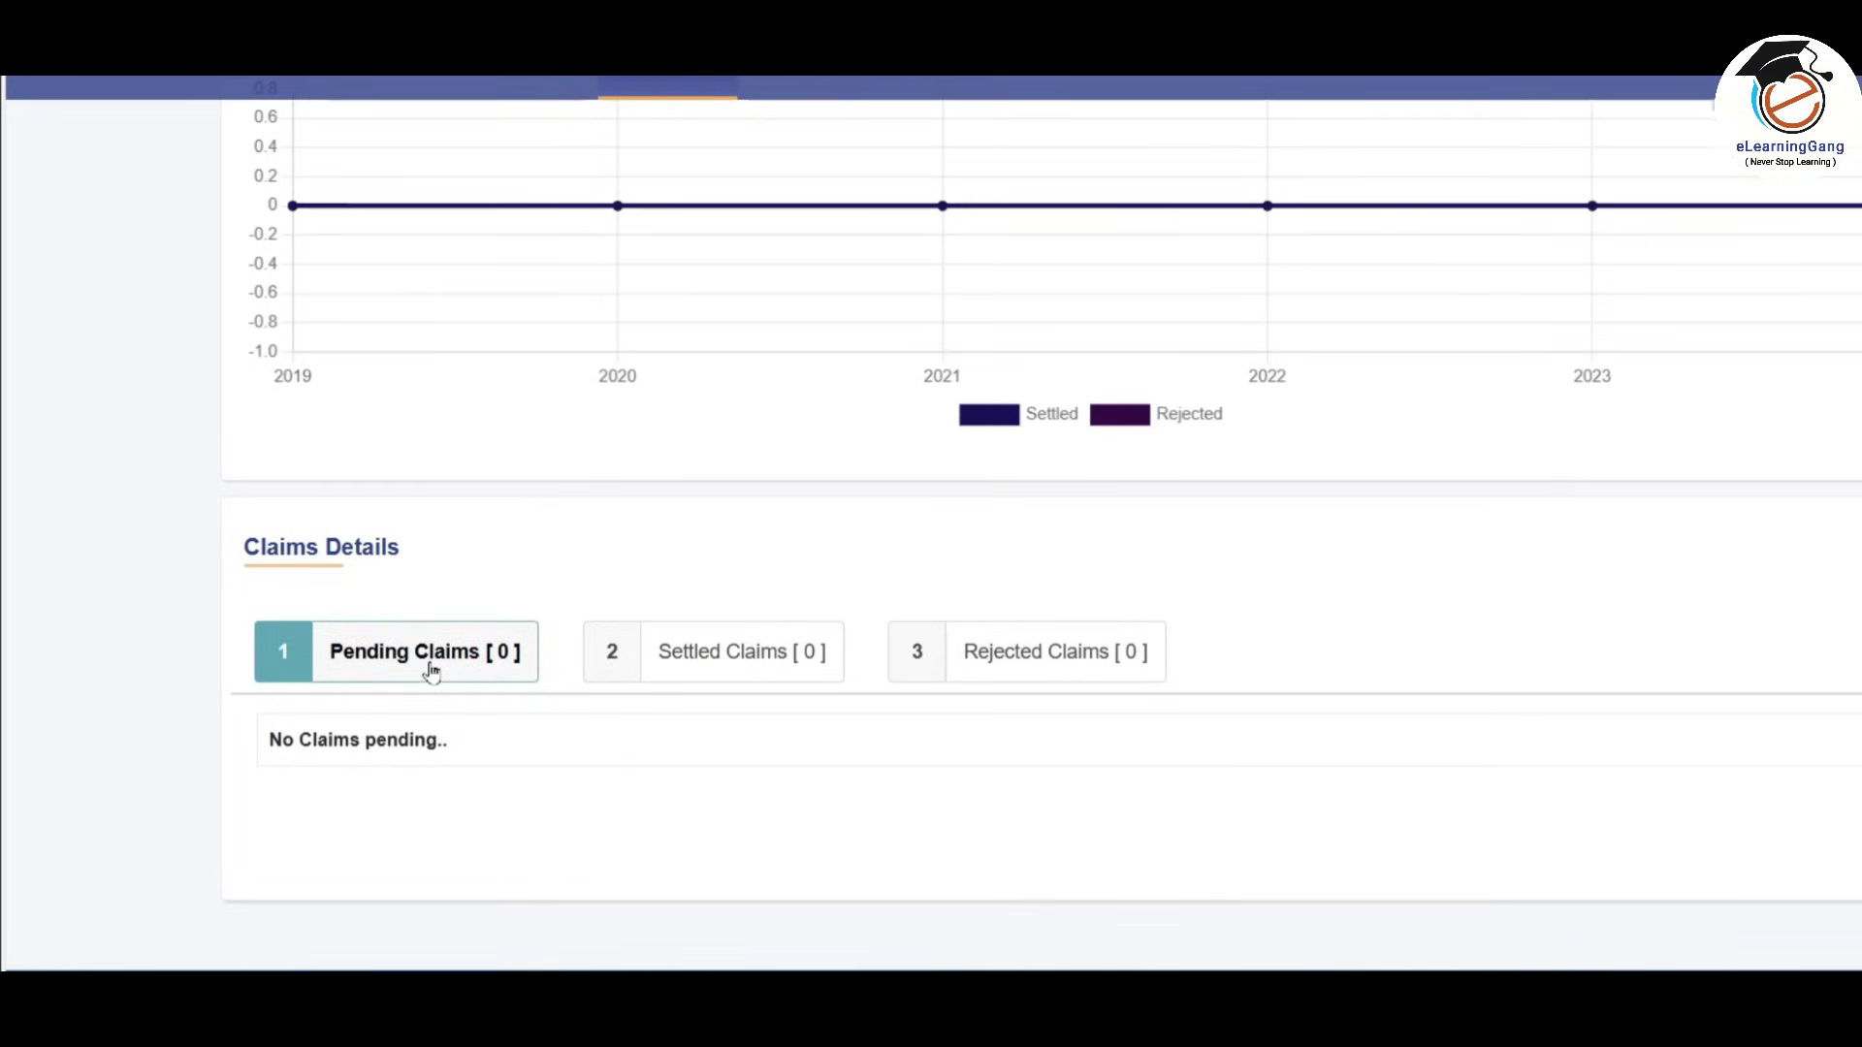
{"action": "left_click", "coordinate": [777, 676]}
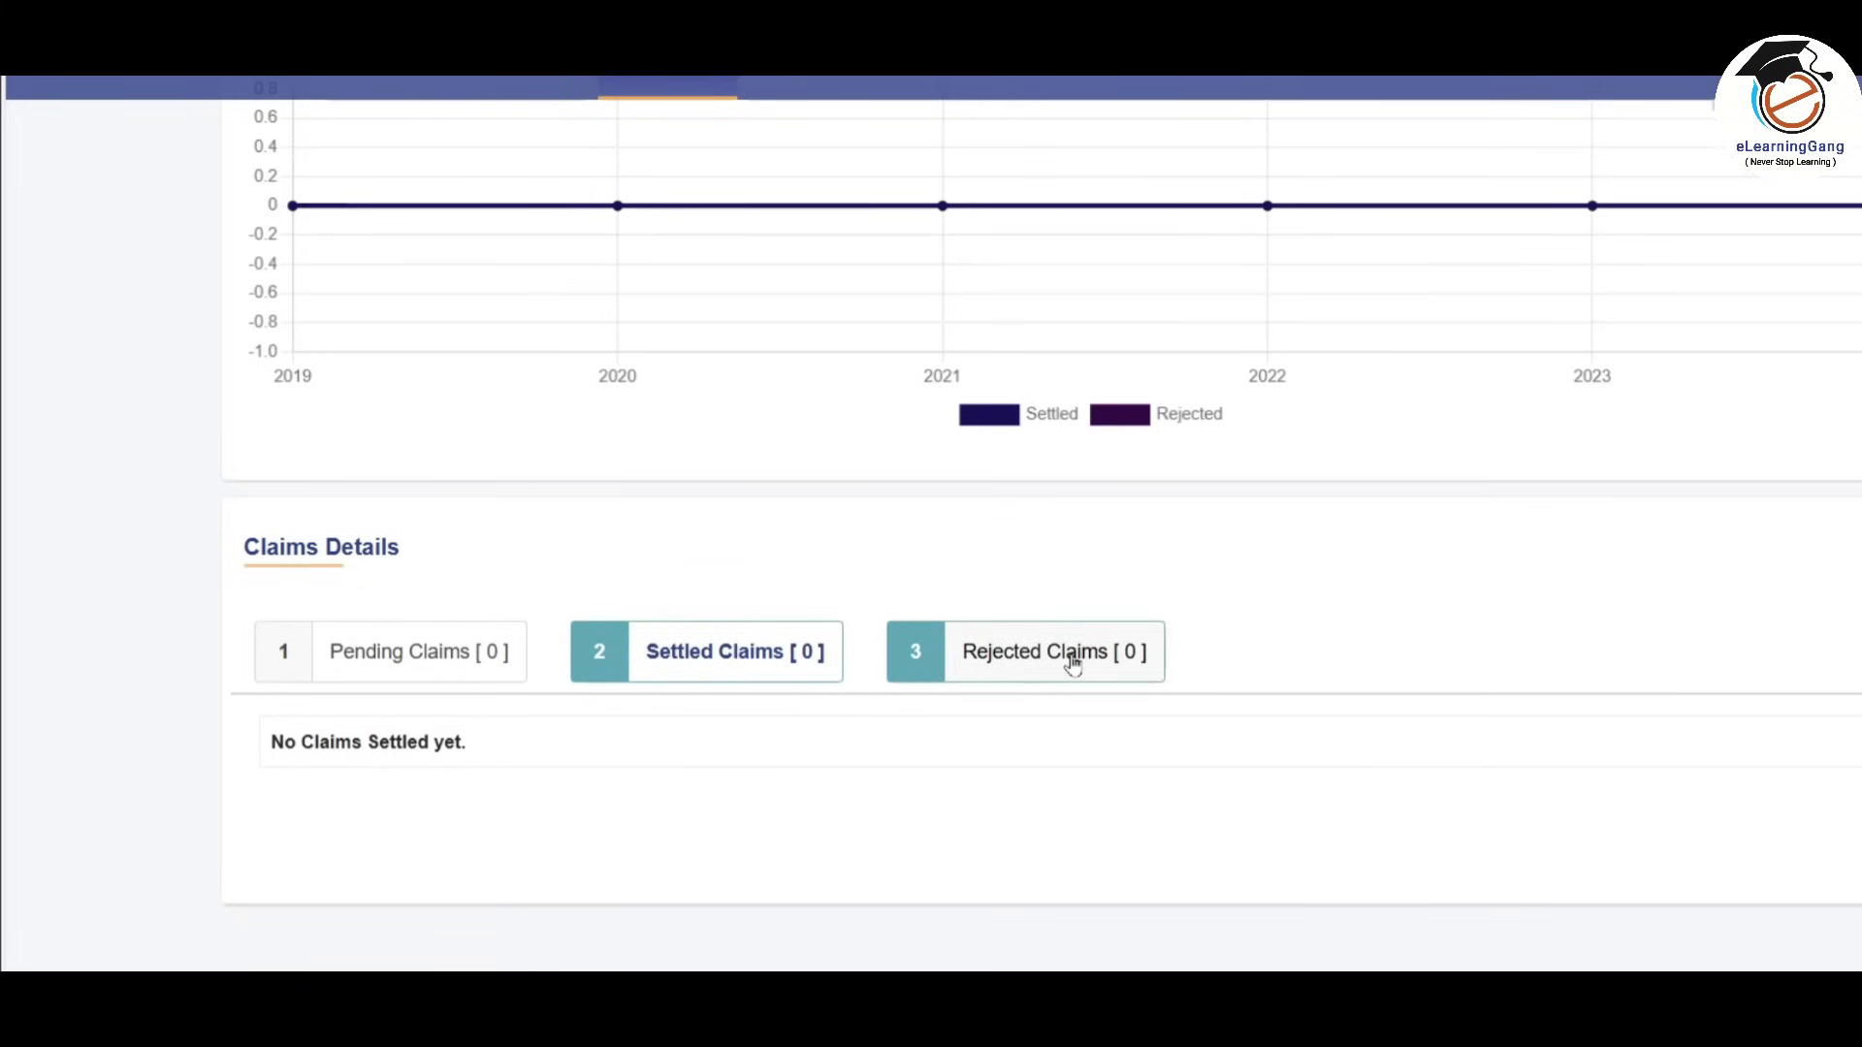
{"action": "left_click", "coordinate": [1072, 663]}
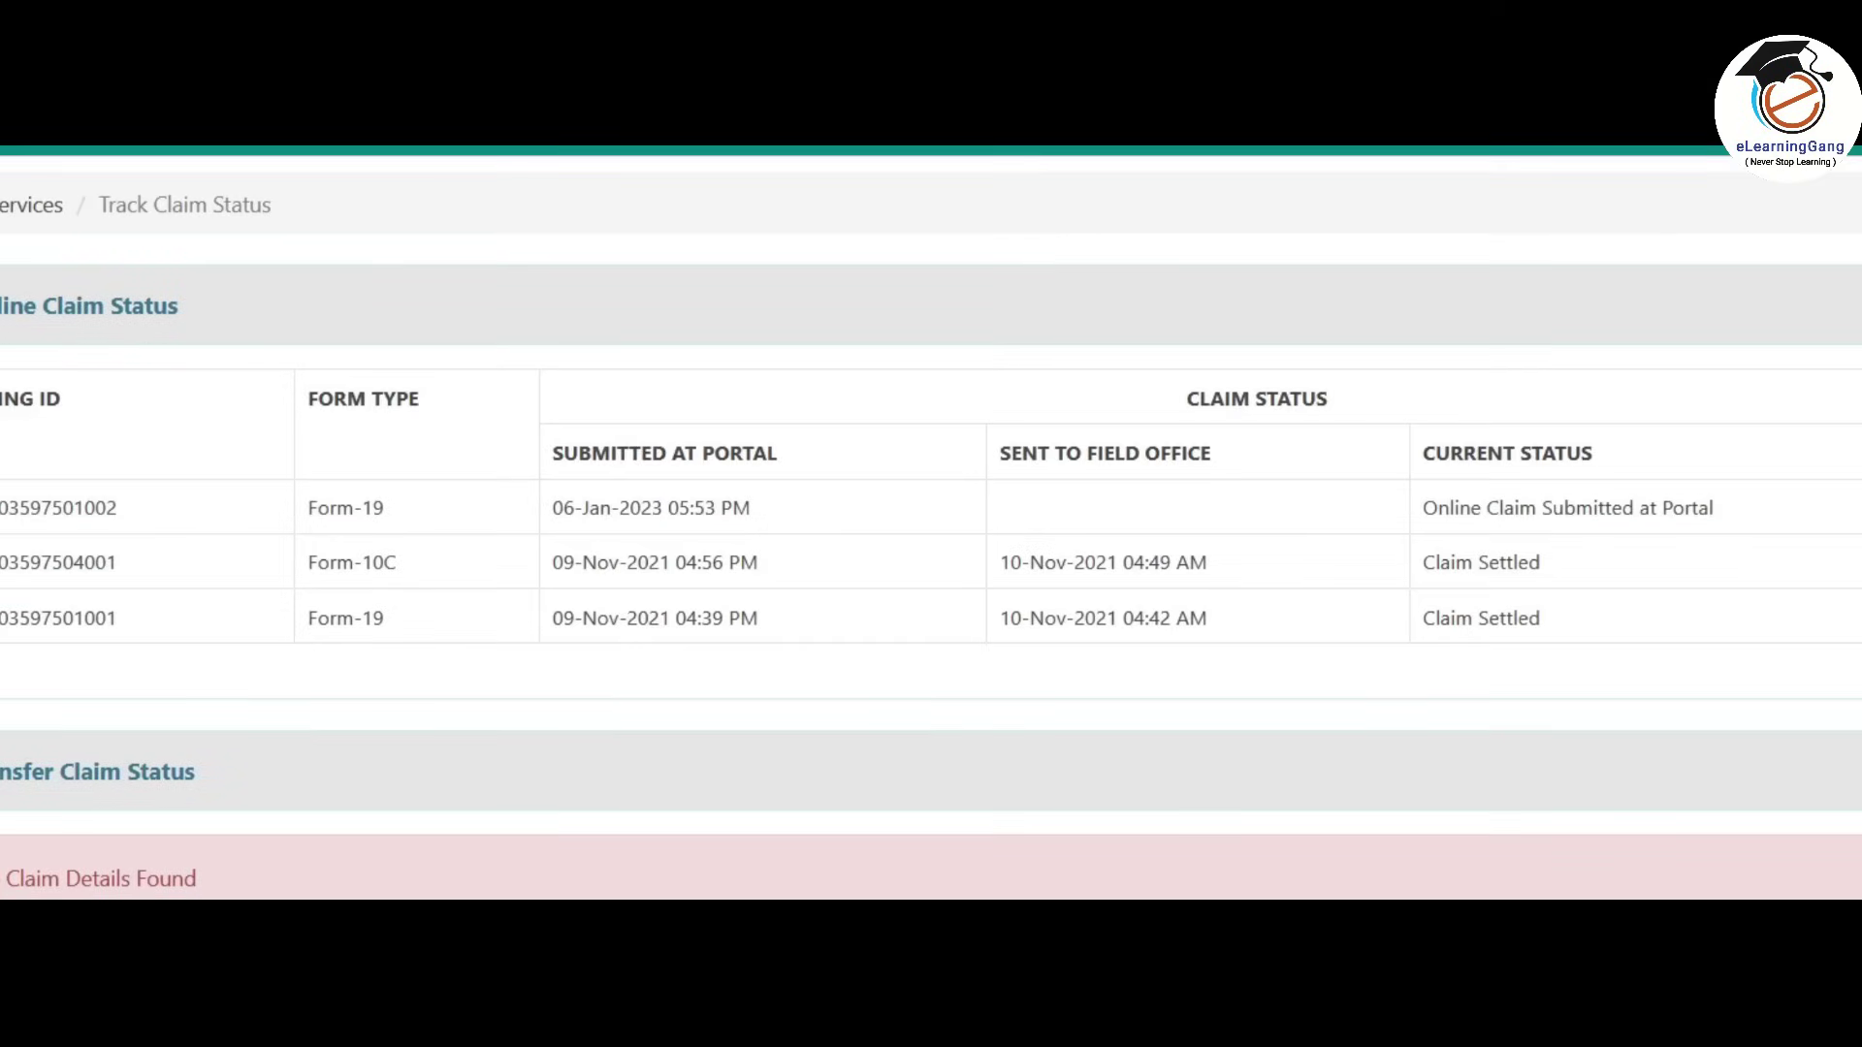
{"action": "scroll", "coordinate": [931, 523], "scroll_direction": "down", "scroll_amount": 3}
{"action": "scroll", "coordinate": [931, 524], "scroll_direction": "up", "scroll_amount": 3}
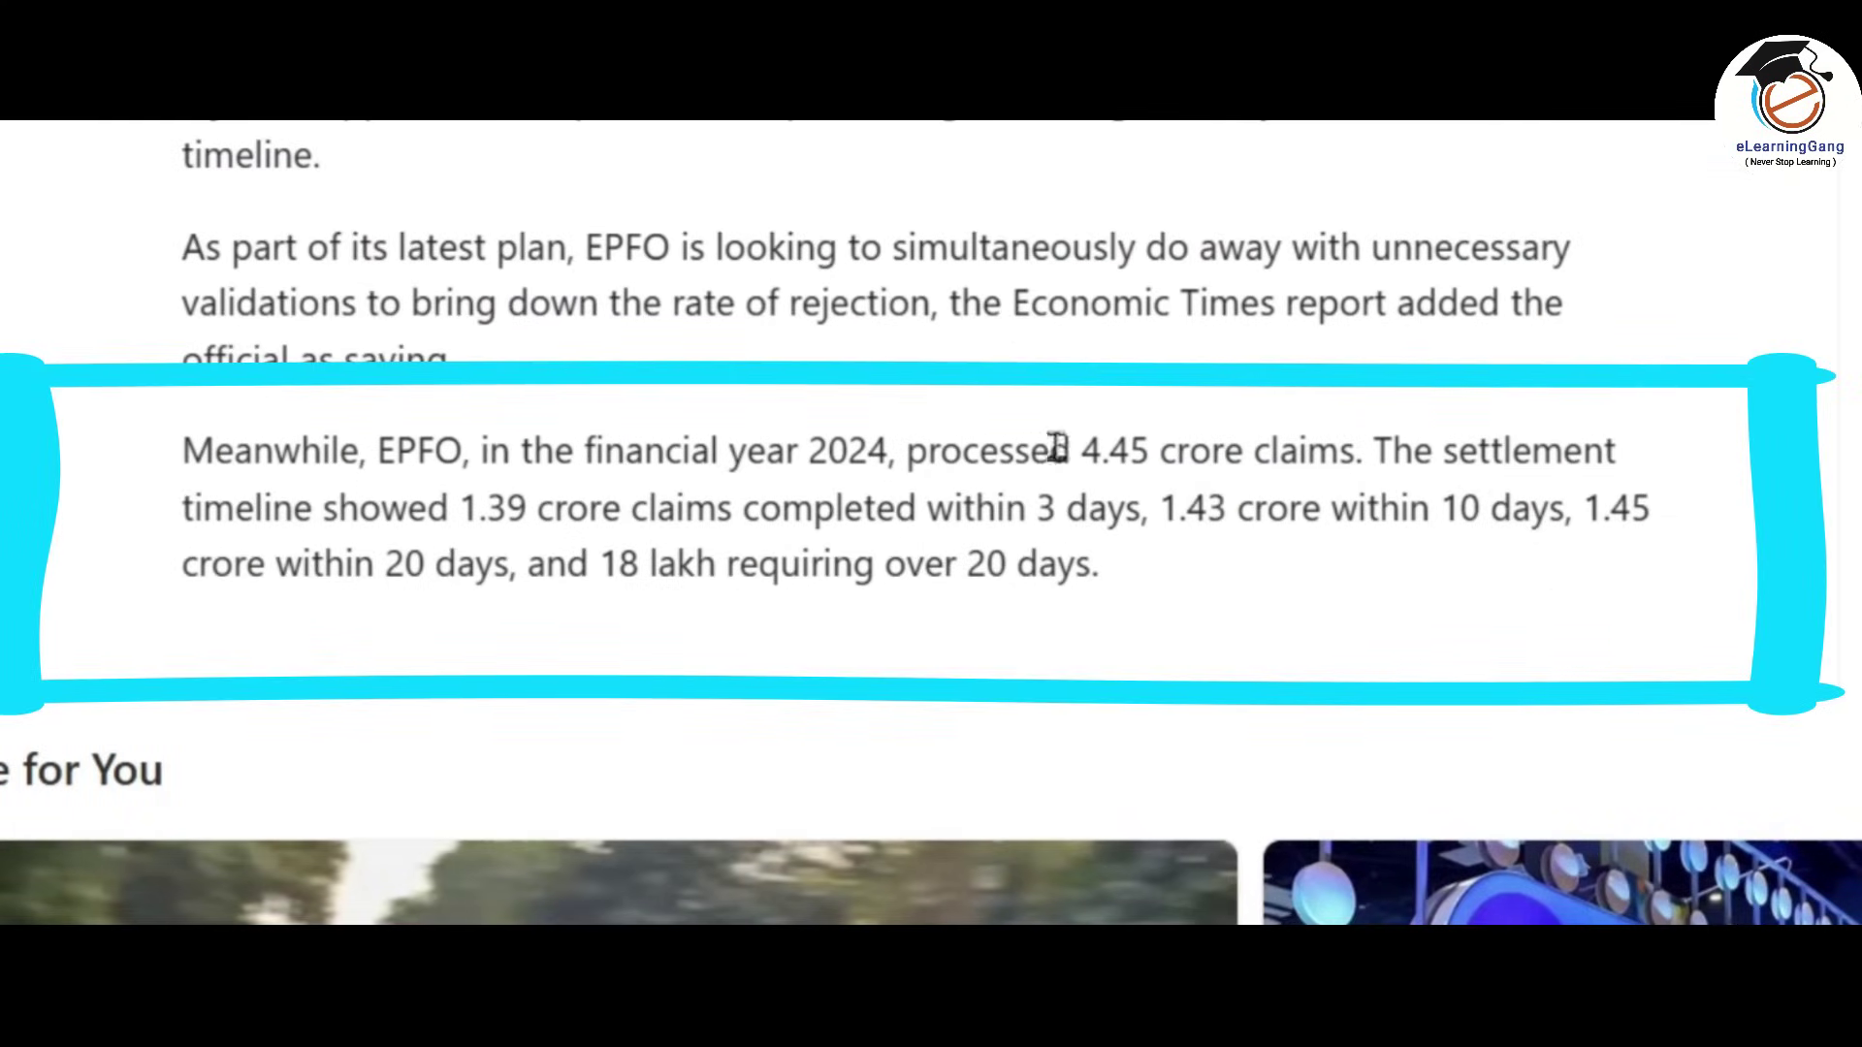
{"action": "left_click_drag", "start_coordinate": [1080, 451], "coordinate": [1364, 454]}
{"action": "left_click", "coordinate": [1365, 454]}
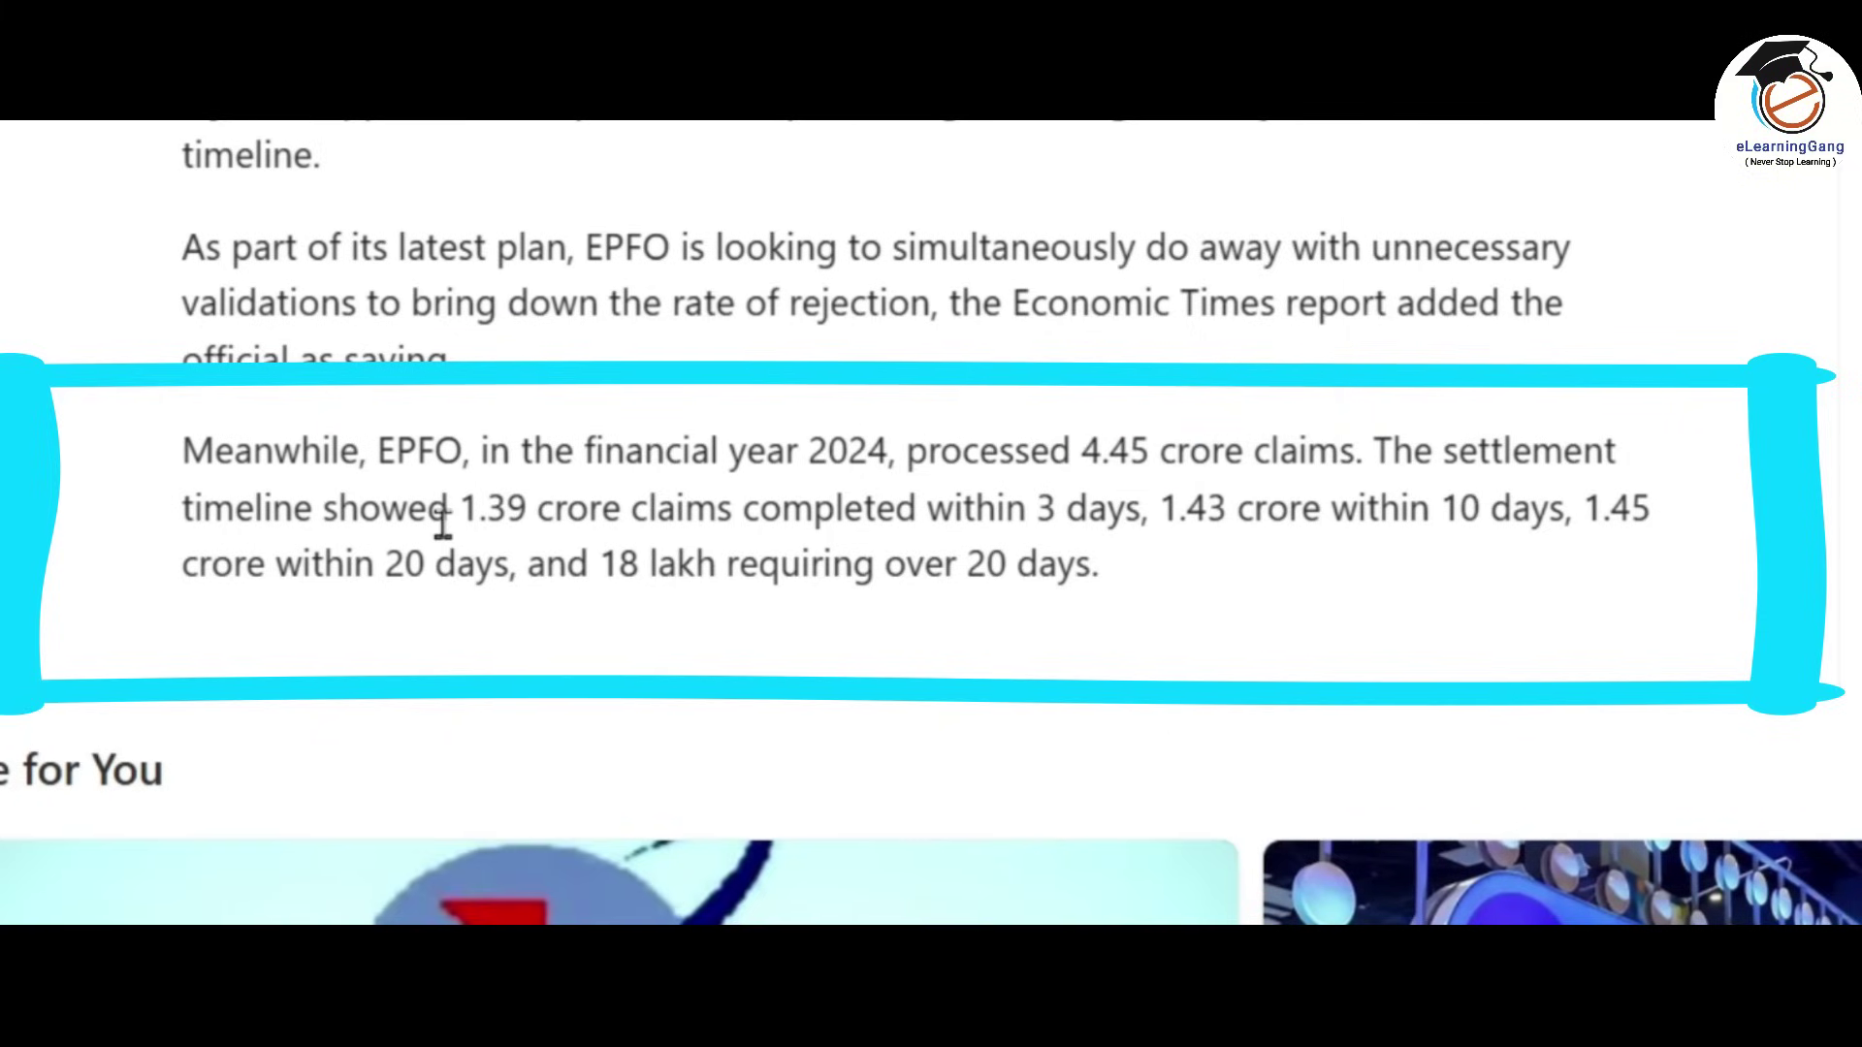